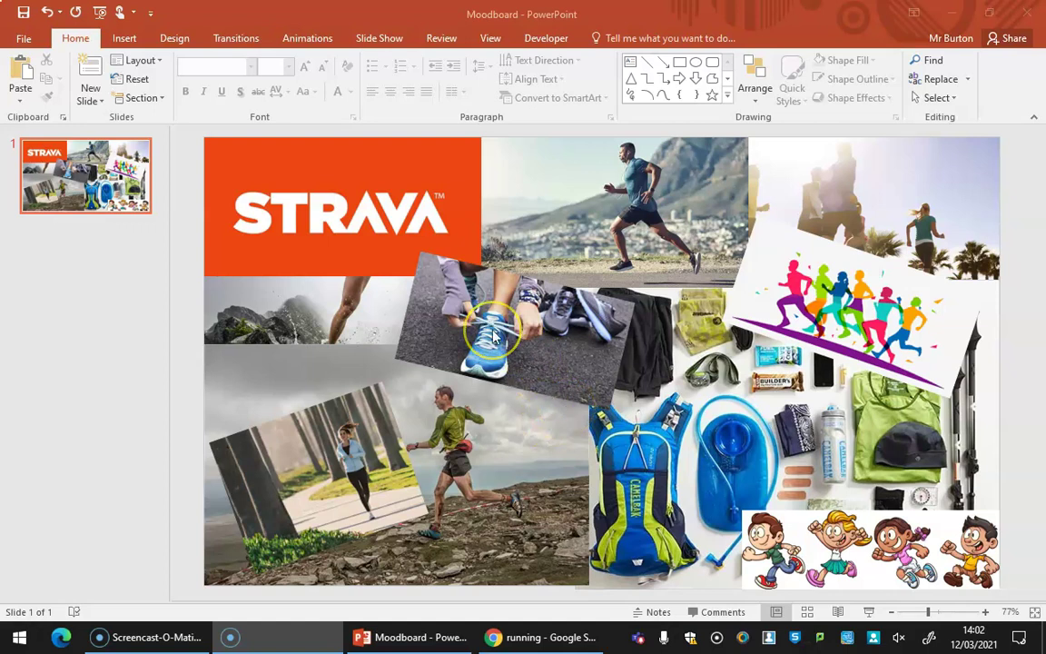
# - Draw a 2.4 cm high rectangle across the lower left of the slide
pyautogui.click(125, 39)
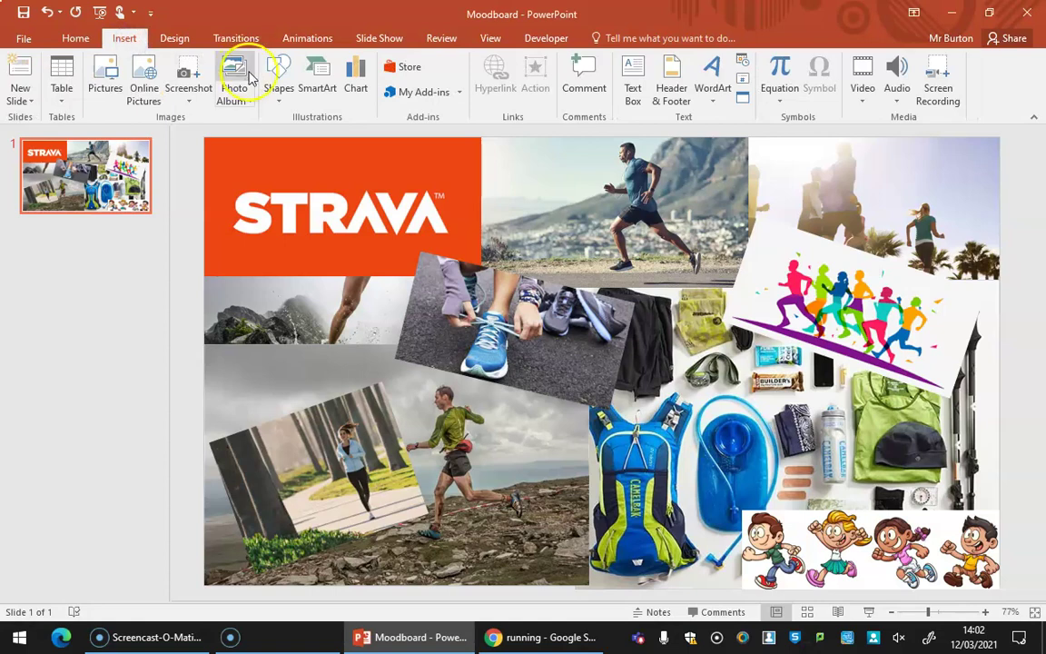
pyautogui.click(279, 91)
pyautogui.click(320, 134)
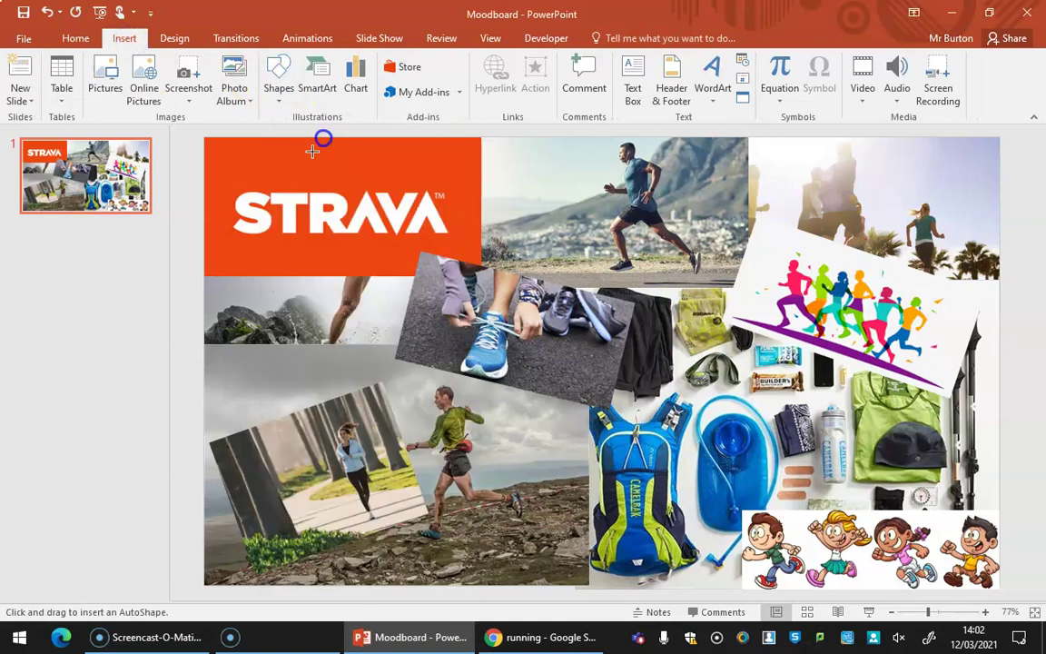
pyautogui.moveTo(217, 532); pyautogui.dragTo(515, 573)
pyautogui.moveTo(362, 543); pyautogui.dragTo(362, 516)
pyautogui.click(413, 535)
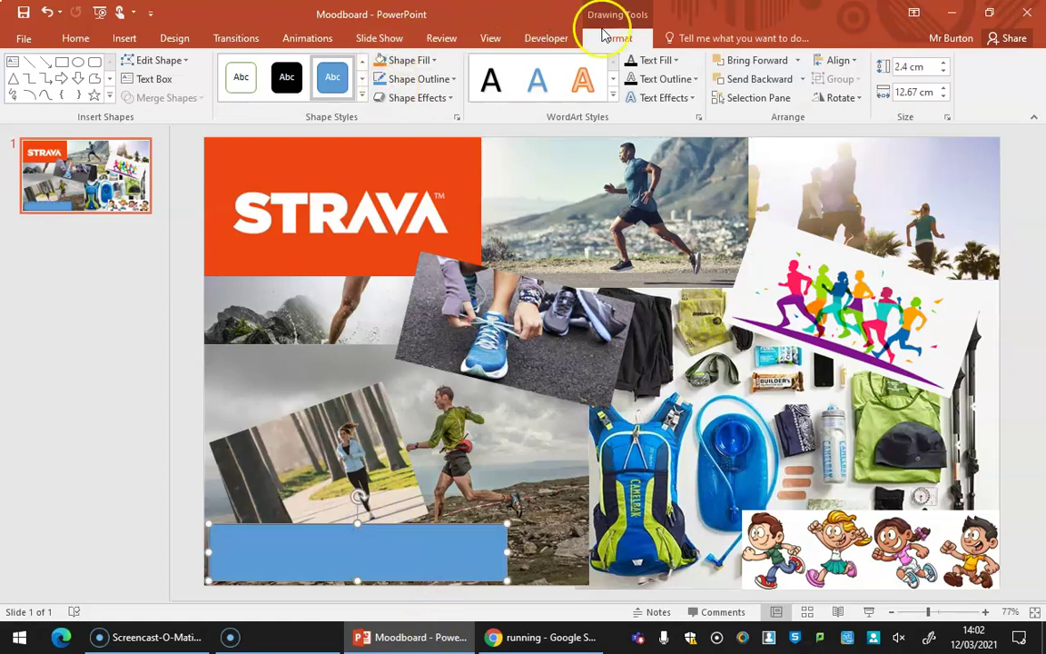
# - Fill the rectangle white and give it a dark outline
pyautogui.click(397, 60)
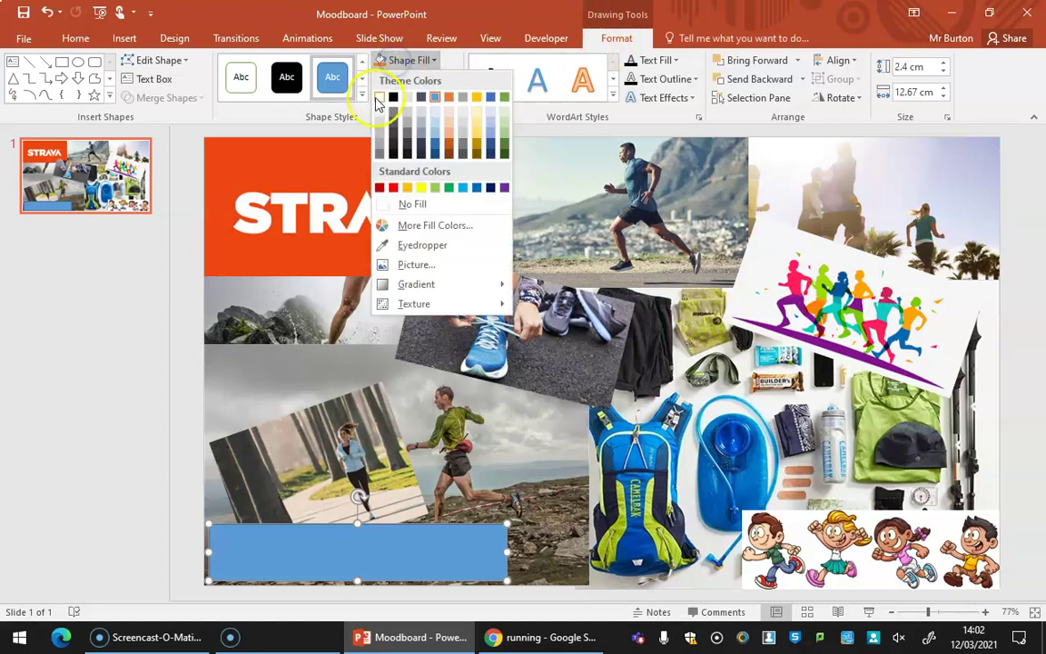
pyautogui.click(380, 99)
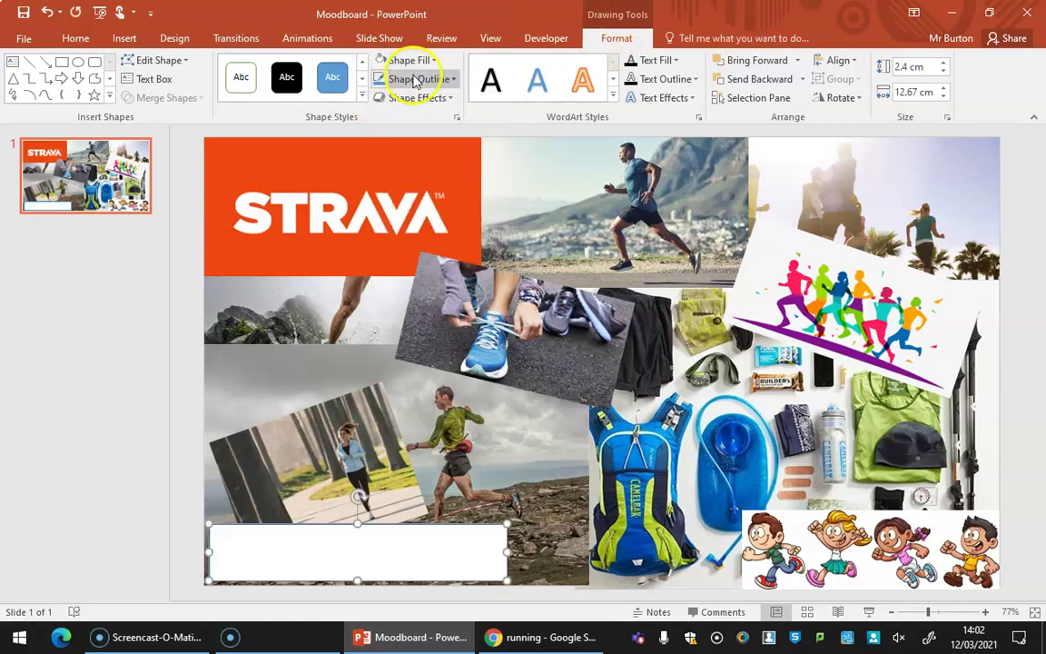
pyautogui.click(414, 80)
pyautogui.click(379, 116)
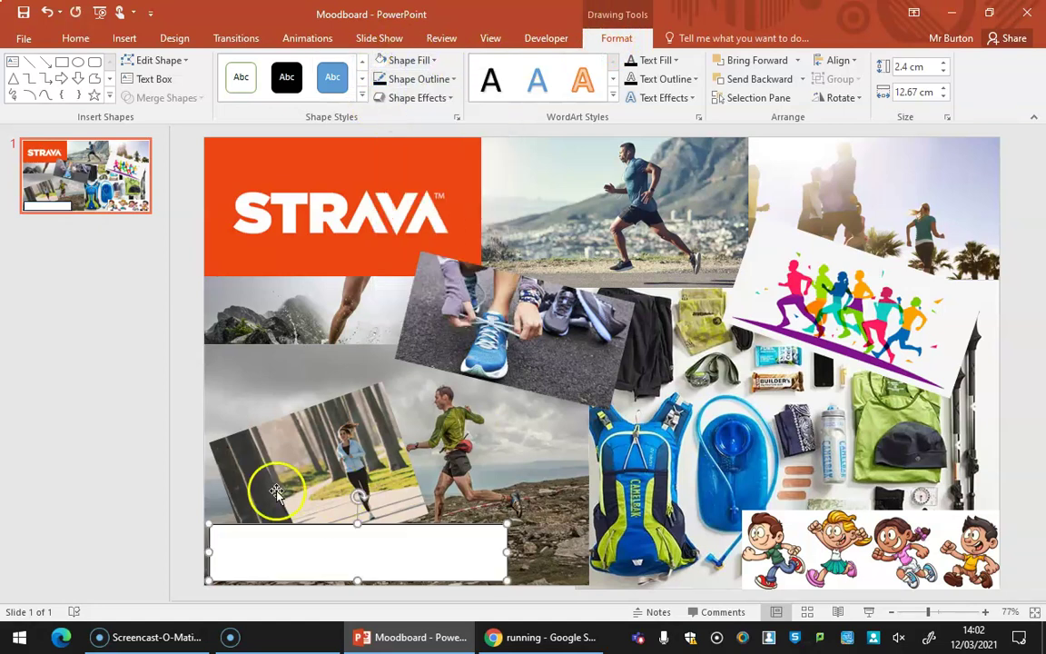
pyautogui.click(196, 514)
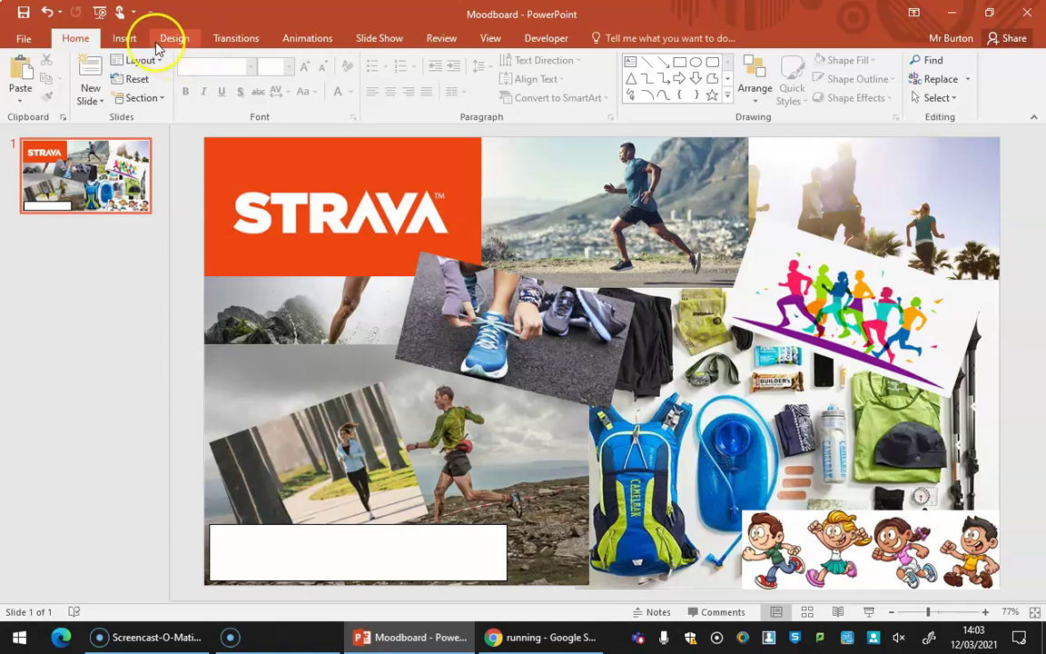
# - Draw a blue circle inside the white box and give it a dark outline
pyautogui.click(124, 36)
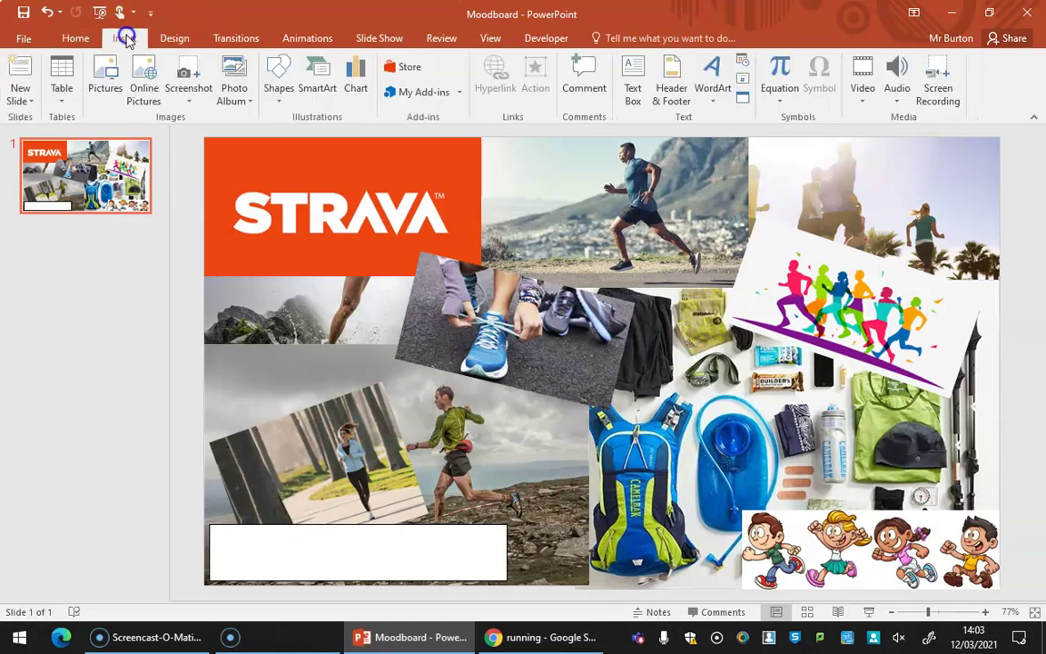
pyautogui.click(275, 70)
pyautogui.click(338, 133)
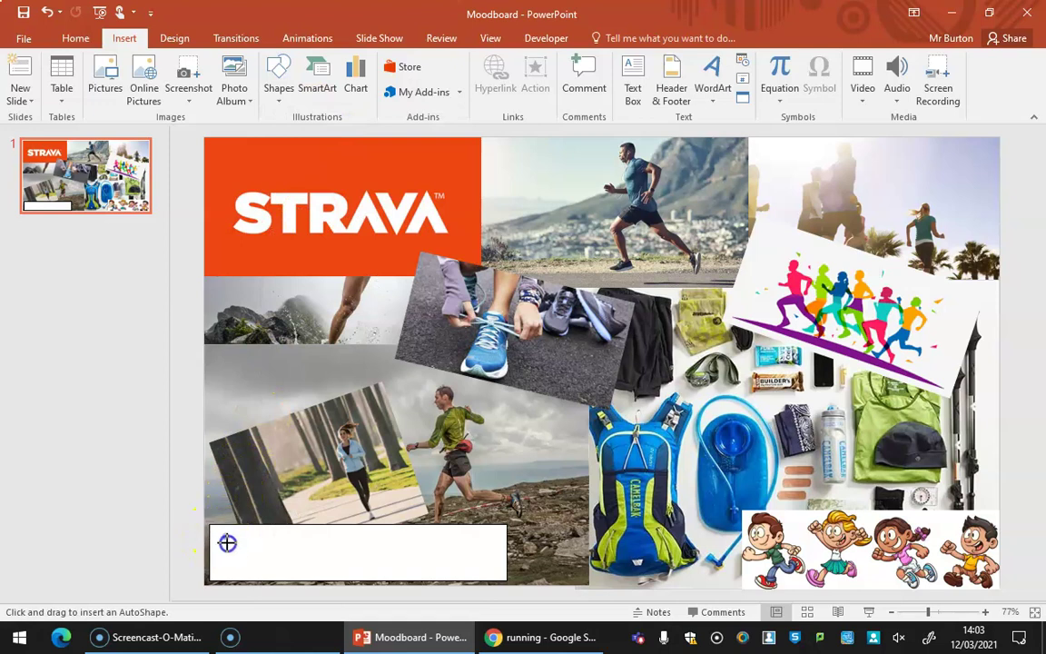
pyautogui.moveTo(230, 544)
pyautogui.mouseDown()
pyautogui.moveTo(268, 579)
pyautogui.moveTo(246, 555)
pyautogui.mouseUp()
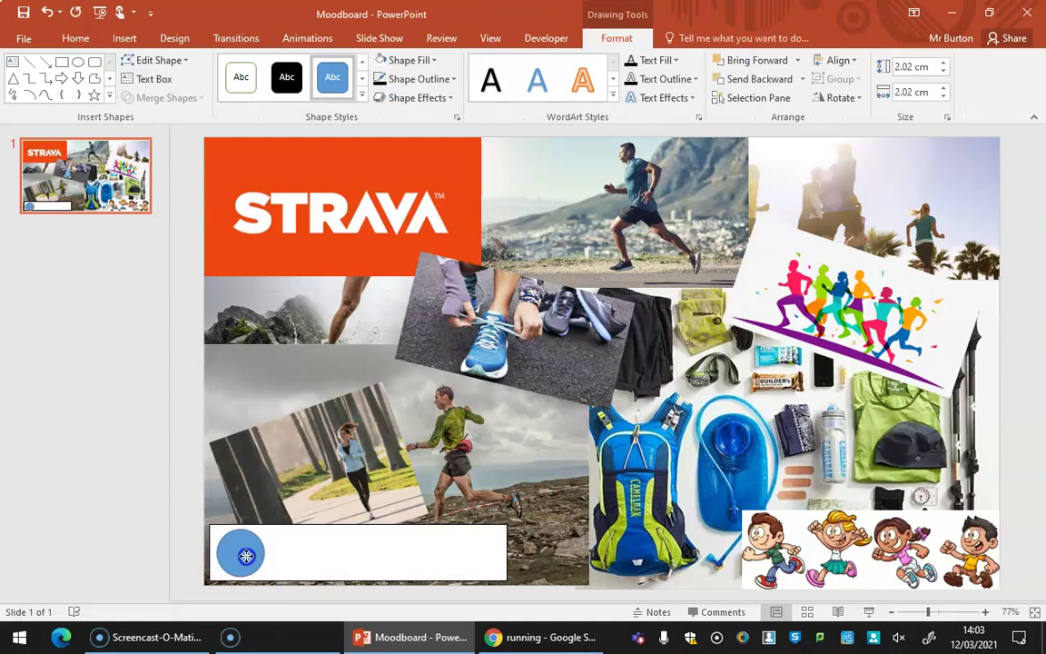
pyautogui.click(259, 551)
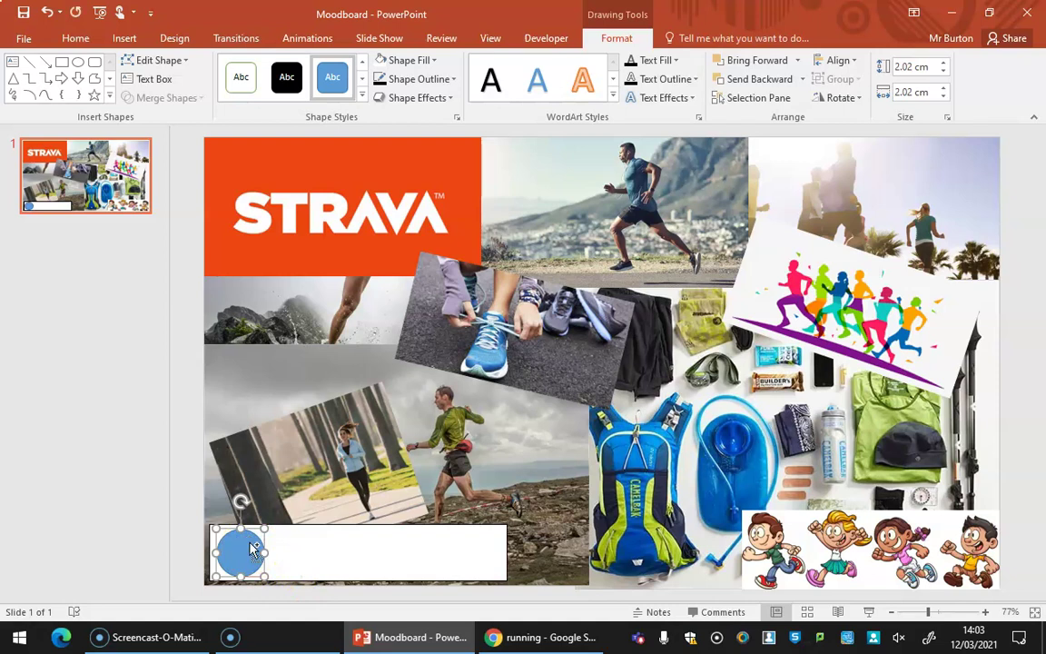
pyautogui.click(400, 79)
pyautogui.click(393, 116)
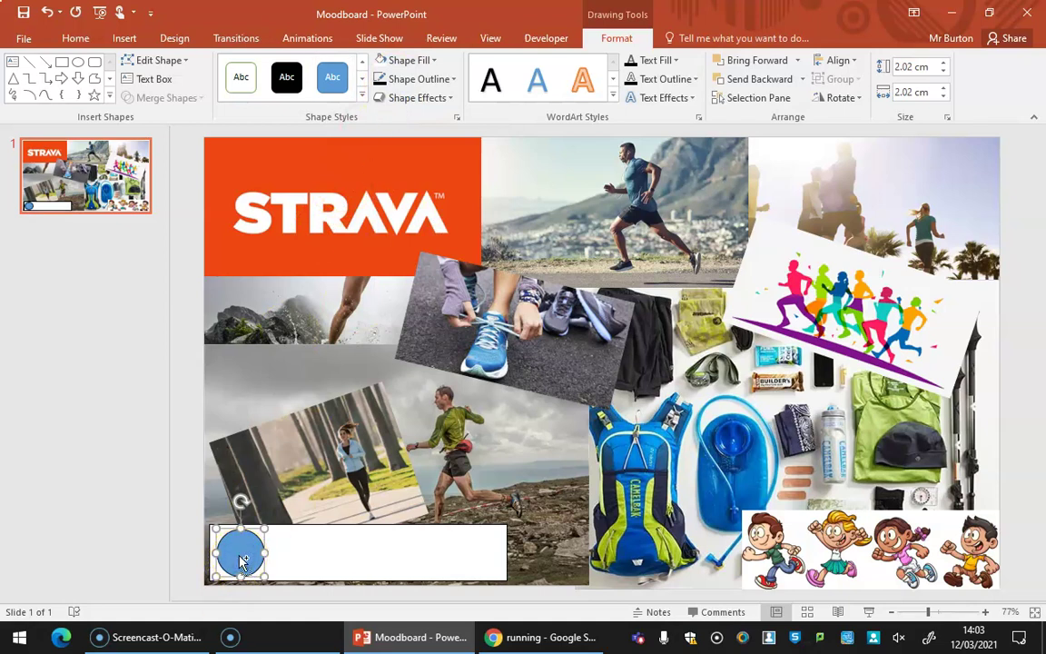
# - Duplicate the circle into an evenly spaced row of four
pyautogui.hotkey('ctrl', 'd')
pyautogui.hotkey('ctrl', 'd')
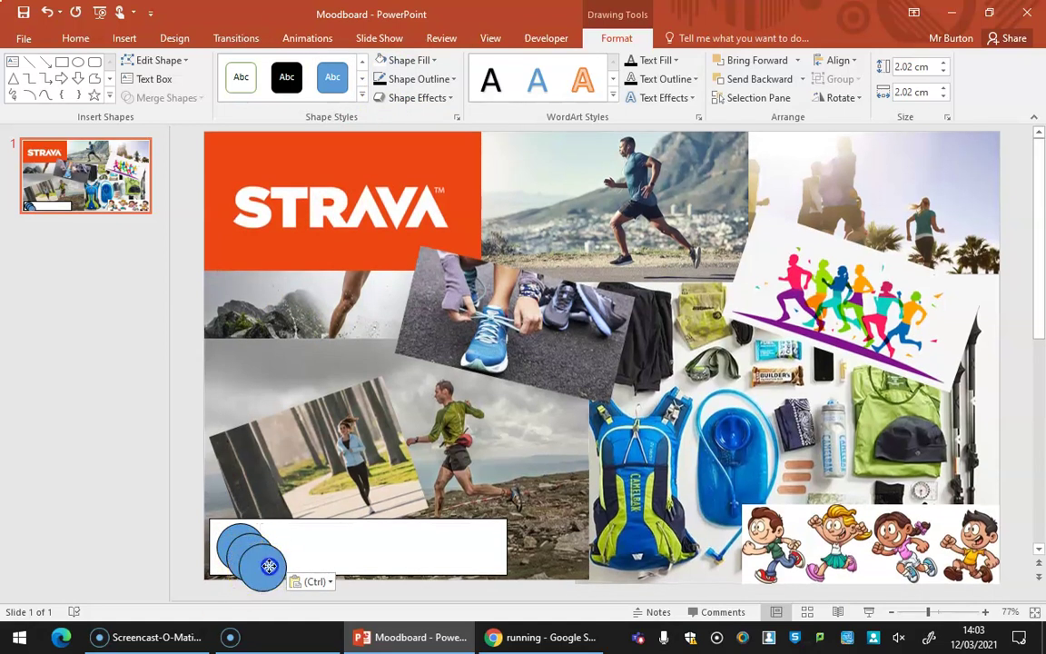
pyautogui.moveTo(268, 566); pyautogui.dragTo(355, 542)
pyautogui.moveTo(257, 554); pyautogui.dragTo(350, 551)
pyautogui.click(295, 551)
pyautogui.click(346, 556)
pyautogui.click(299, 551)
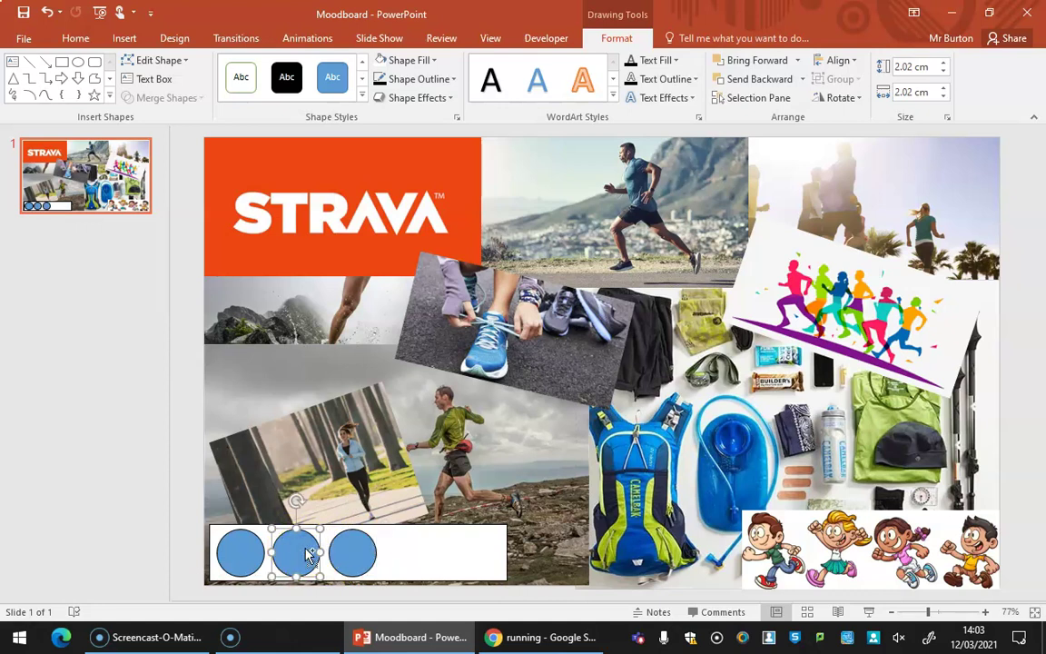
pyautogui.hotkey('ctrl', 'c')
pyautogui.hotkey('ctrl', 'v')
pyautogui.moveTo(309, 558); pyautogui.dragTo(410, 552)
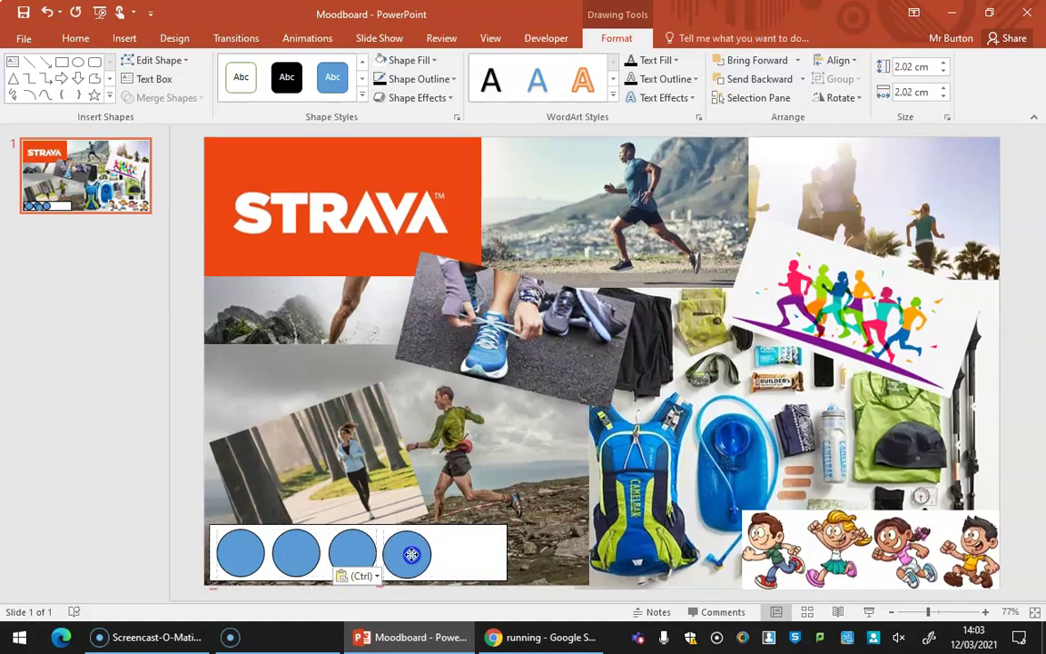
# - Narrow the white box so it just fits the four circles
pyautogui.click(411, 552)
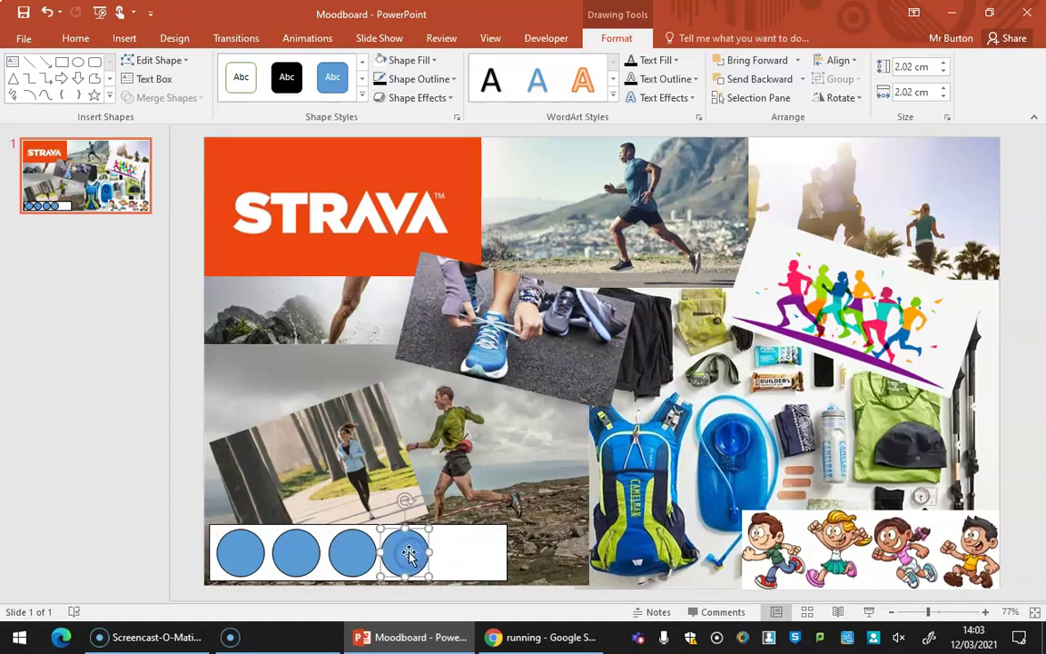
pyautogui.click(413, 552)
pyautogui.click(408, 552)
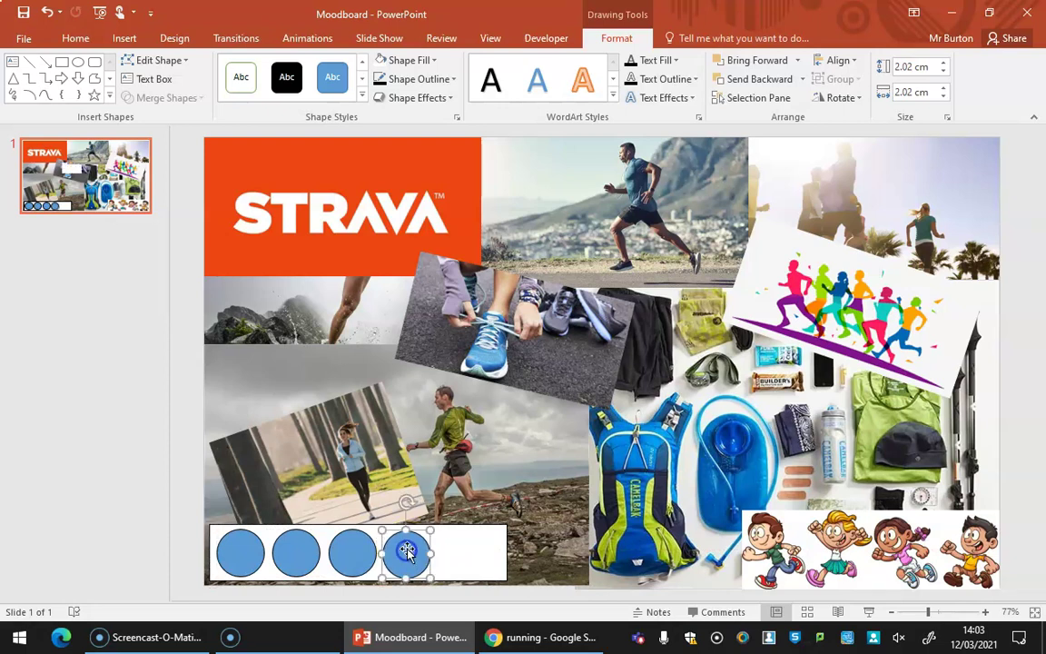
pyautogui.moveTo(488, 552); pyautogui.dragTo(440, 547)
# - Fill the first circle green and the second circle light blue
pyautogui.click(182, 486)
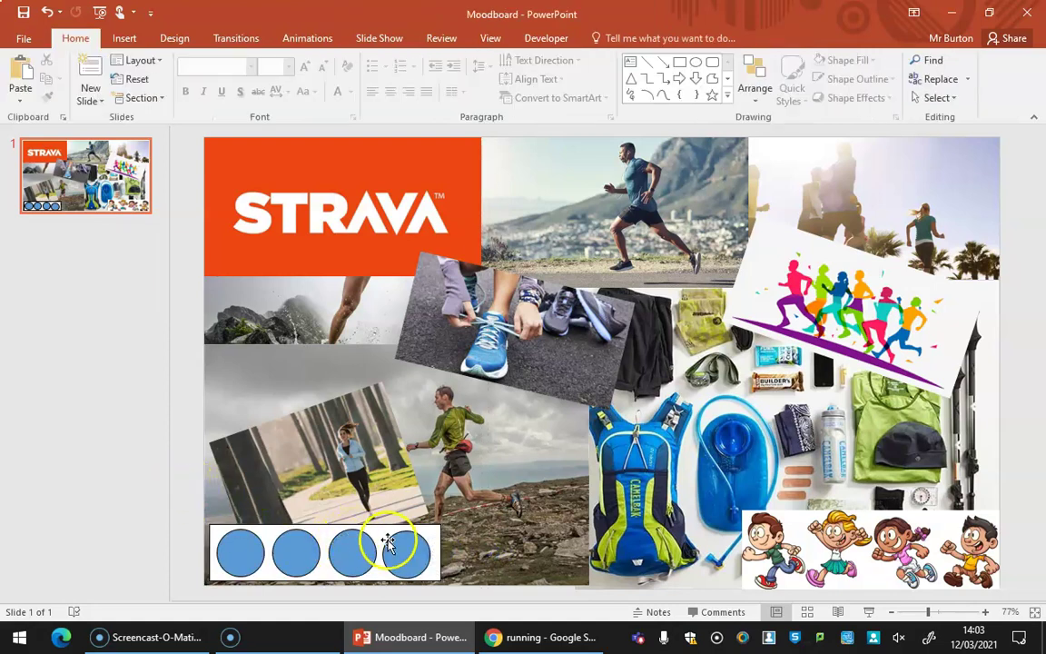
pyautogui.click(236, 553)
pyautogui.click(403, 62)
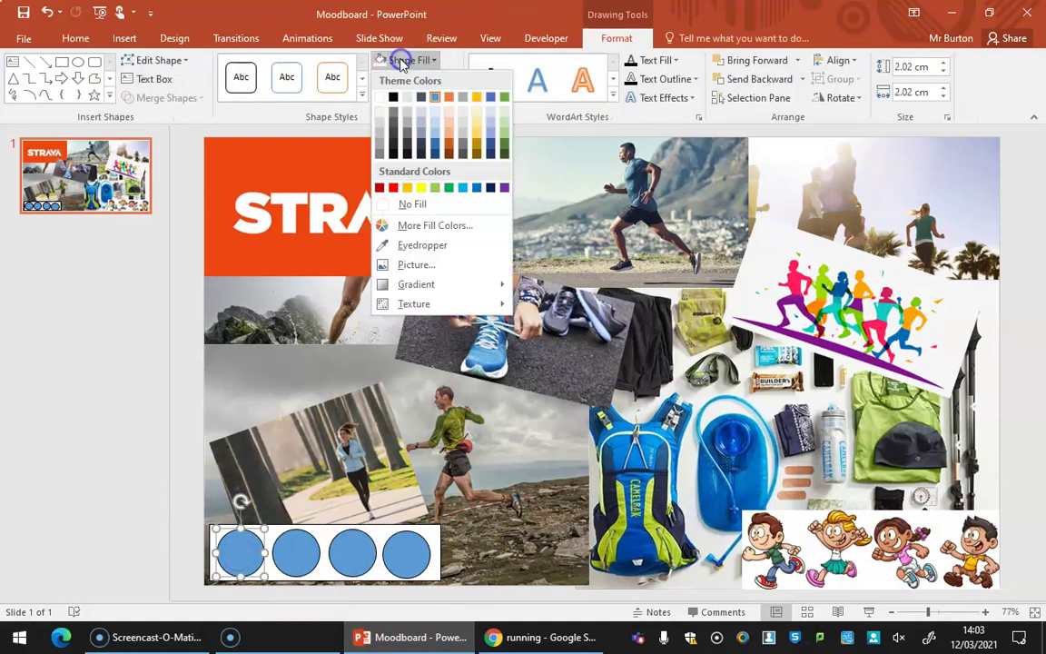
pyautogui.click(449, 189)
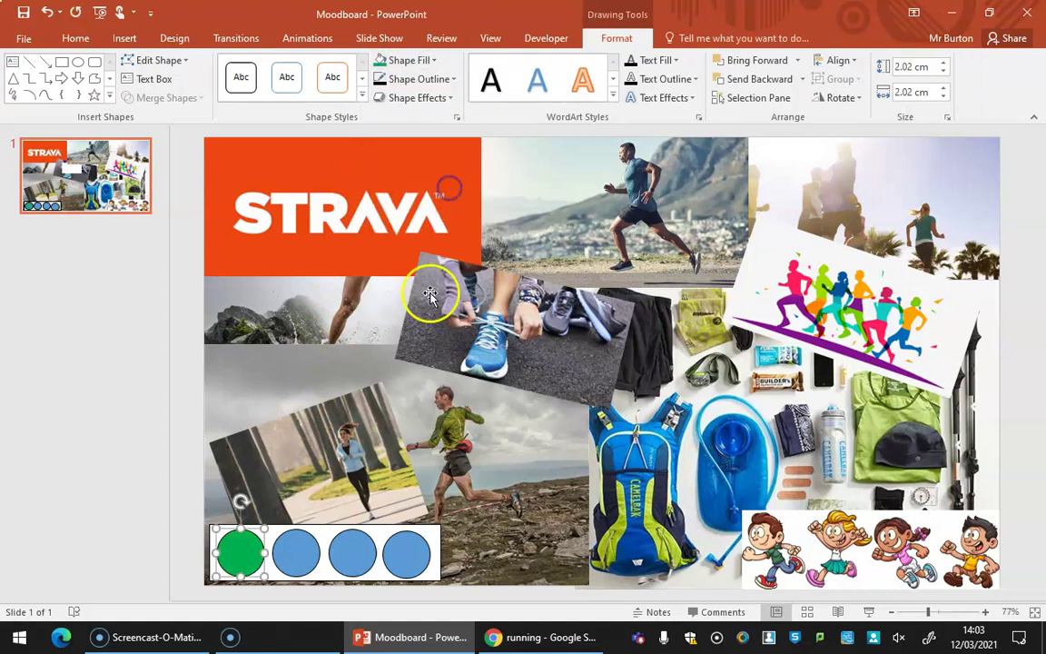
pyautogui.click(293, 552)
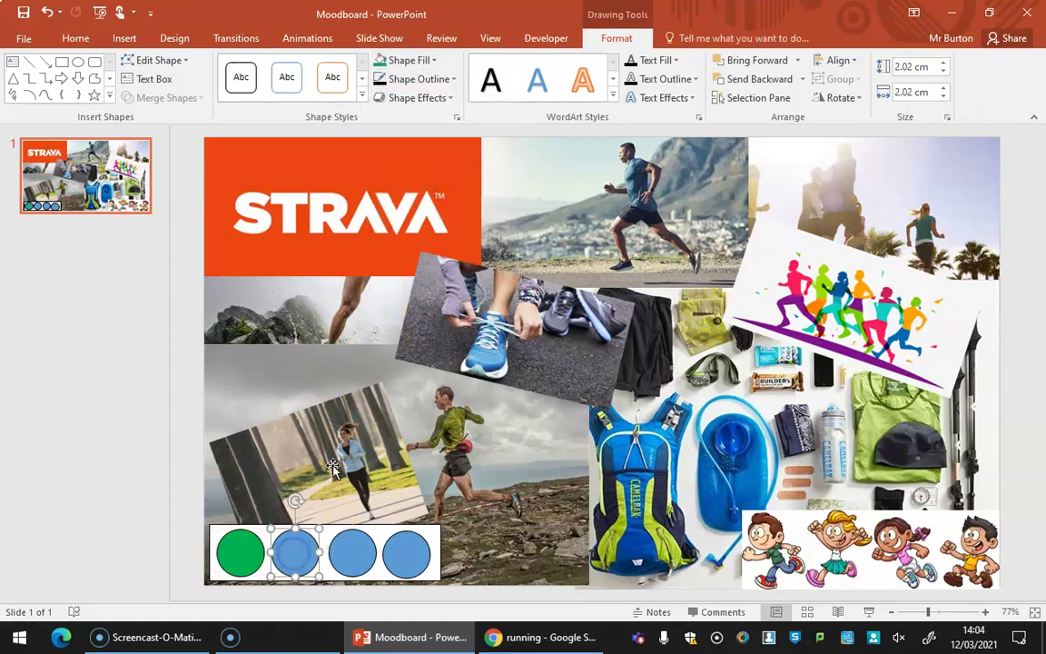
pyautogui.click(410, 61)
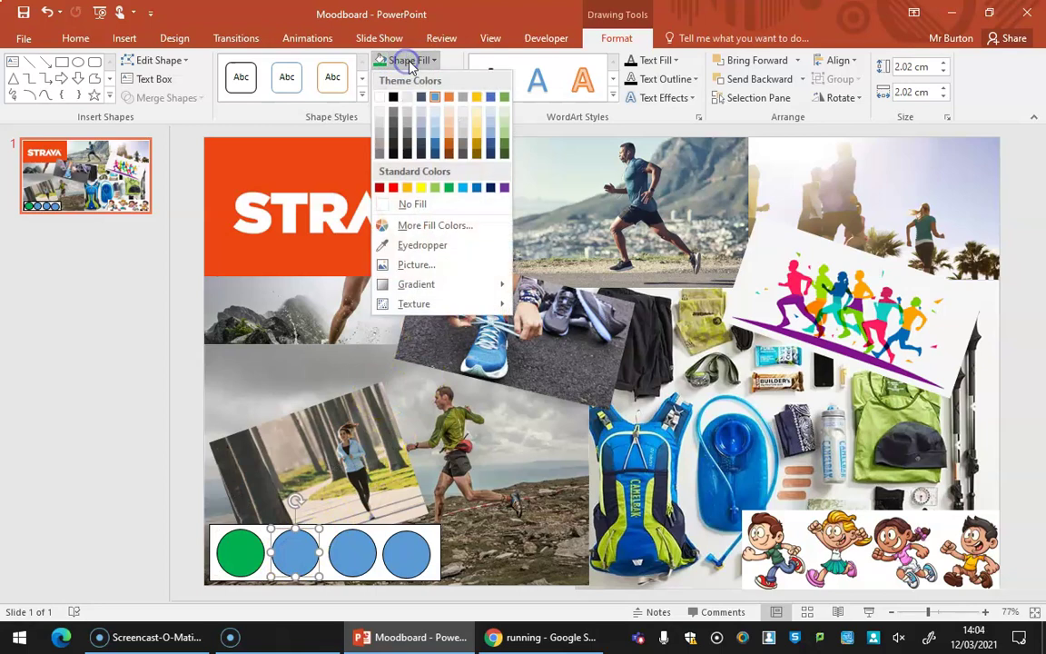
pyautogui.click(460, 189)
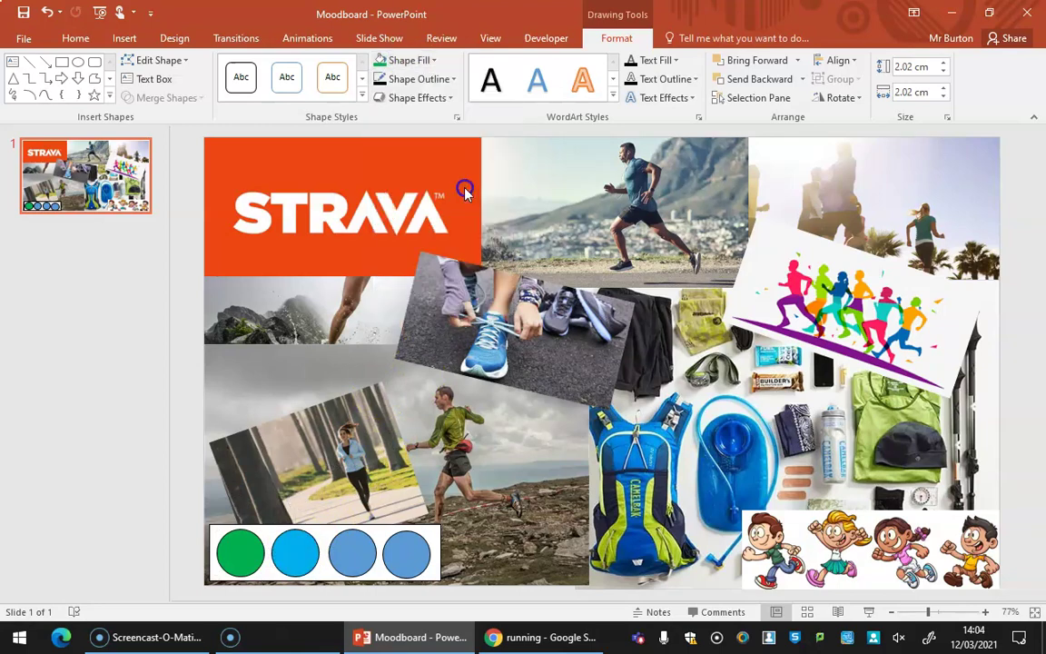
pyautogui.click(190, 453)
# - Fill the third circle red and the fourth circle yellow
pyautogui.click(352, 551)
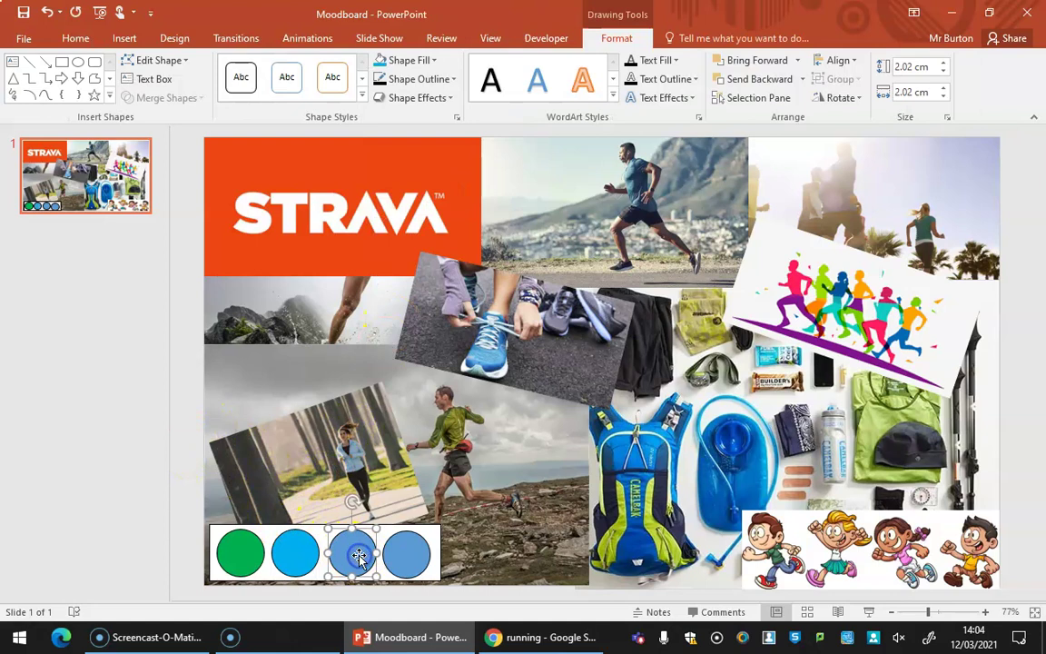
pyautogui.click(406, 60)
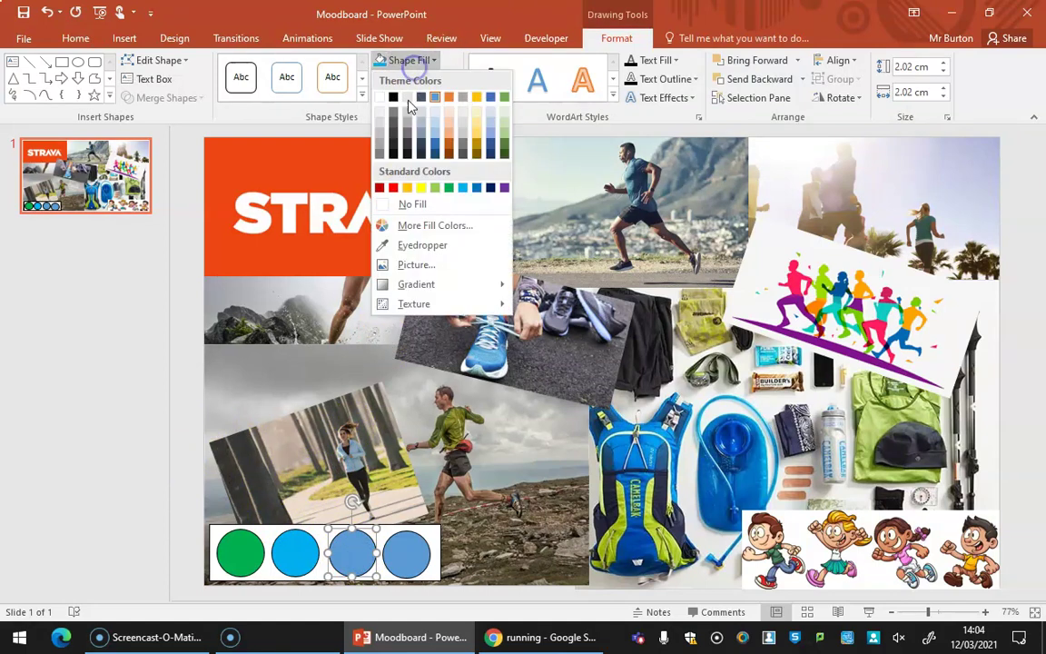
pyautogui.click(393, 188)
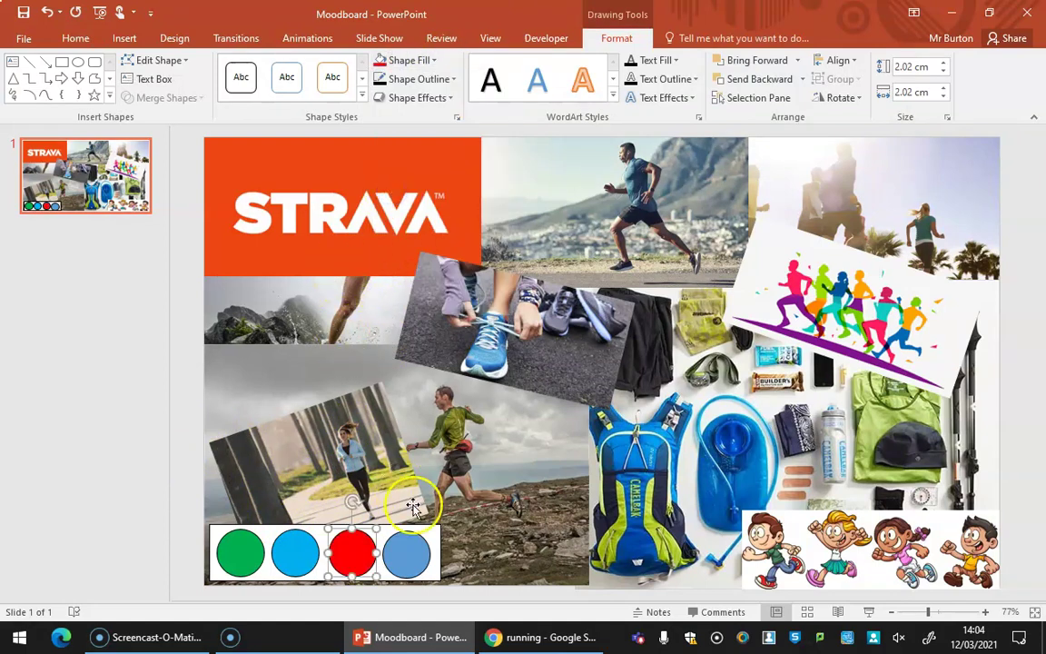
pyautogui.click(414, 552)
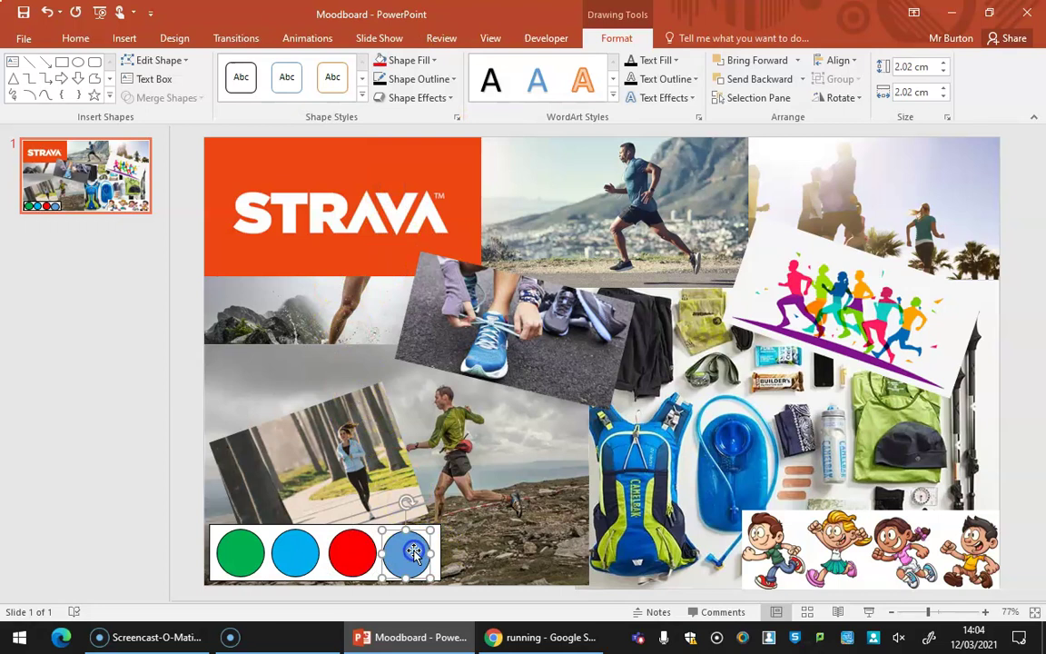
pyautogui.click(393, 59)
pyautogui.click(406, 187)
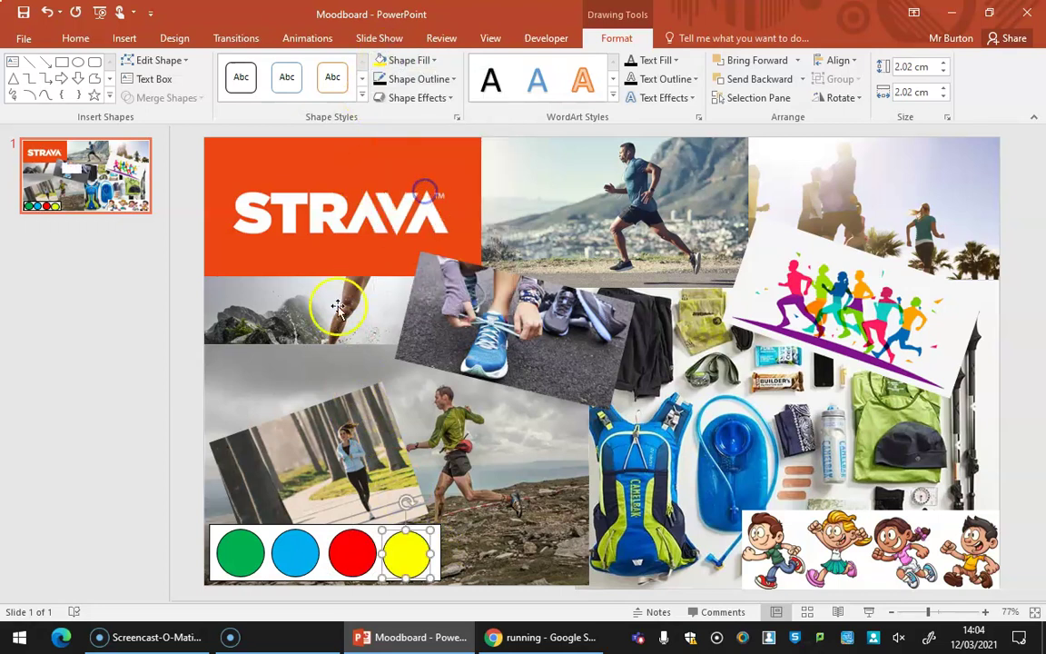
pyautogui.click(216, 437)
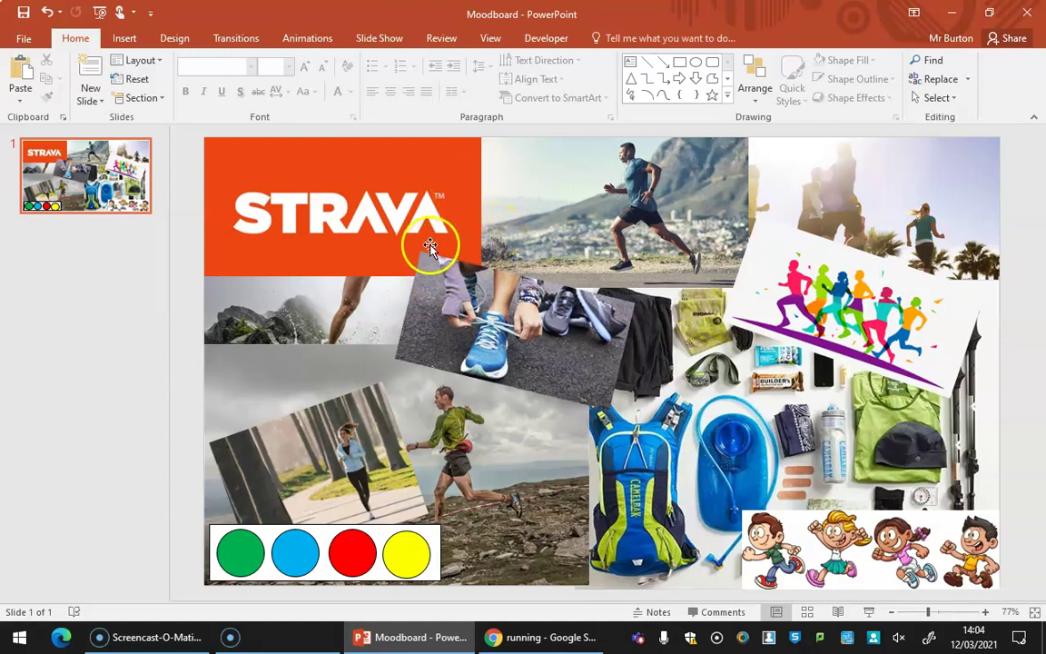
# - Insert plain black WordArt reading 'Running' and move it up-left onto the shoe photo
pyautogui.click(124, 38)
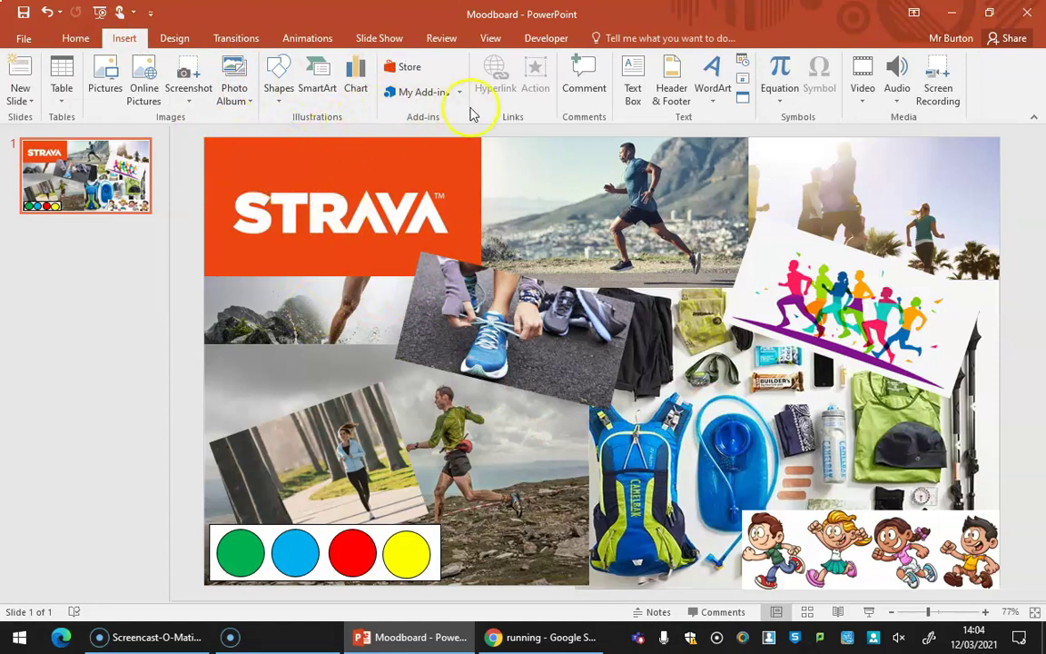
pyautogui.click(632, 72)
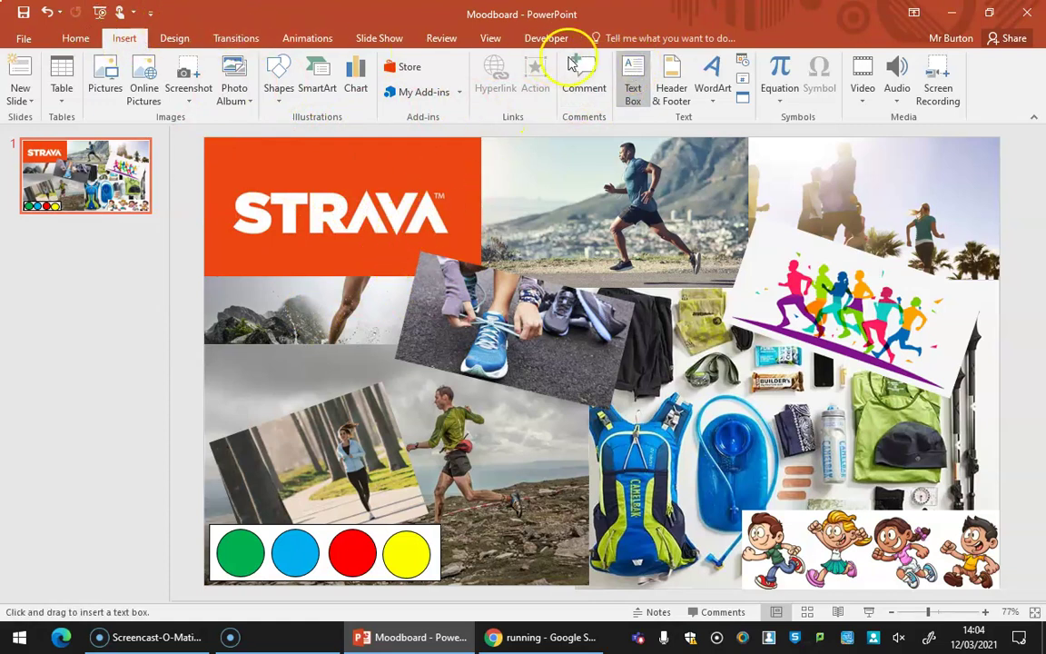
pyautogui.click(712, 72)
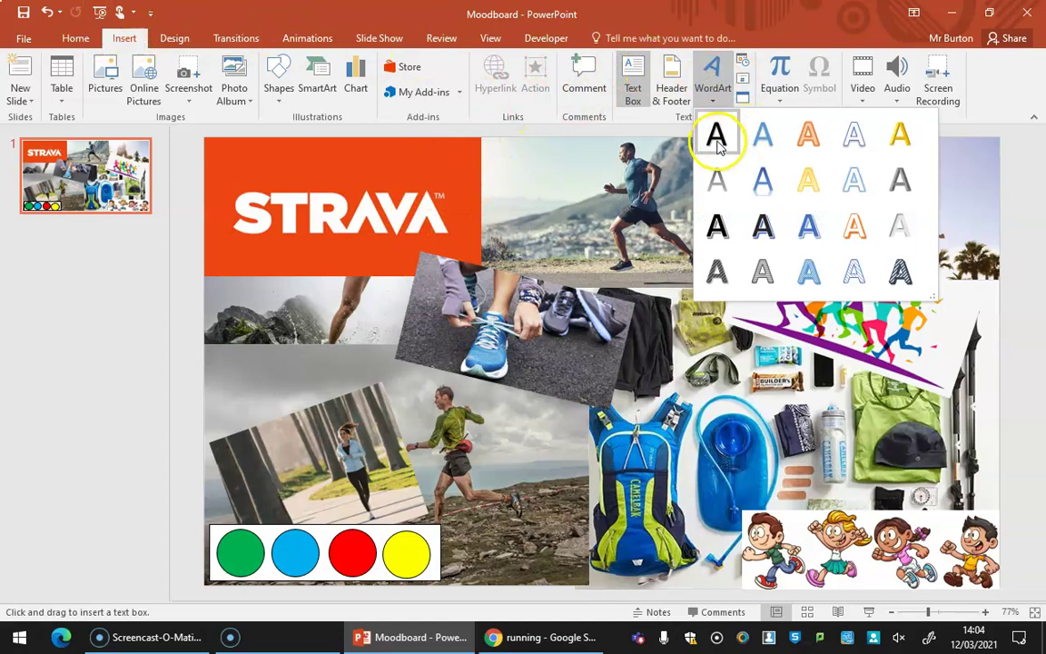
pyautogui.click(717, 140)
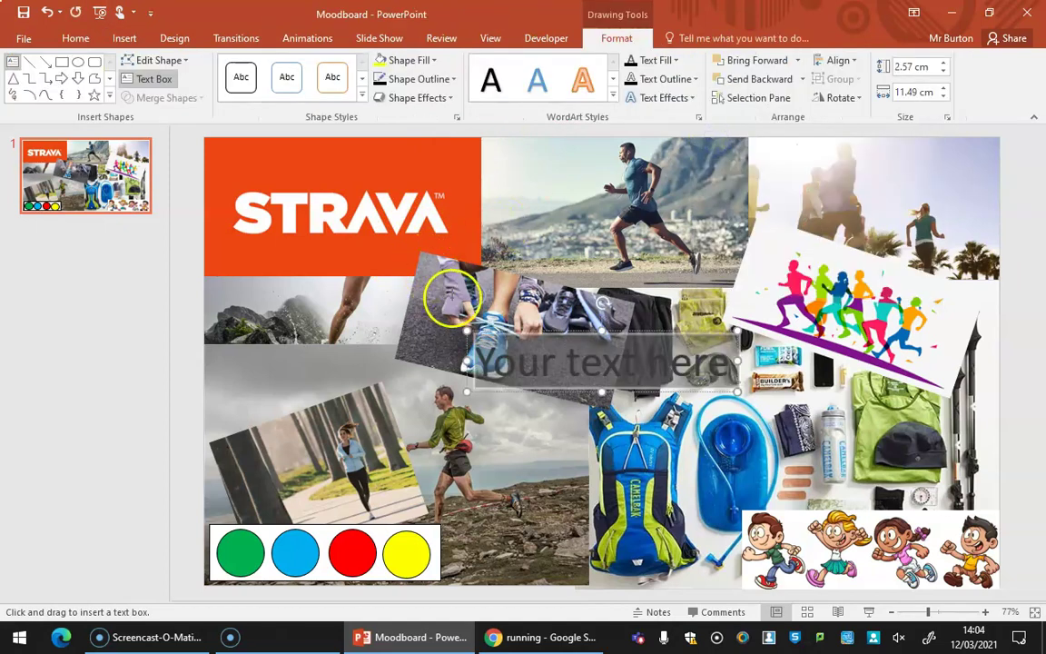
pyautogui.write('Running')
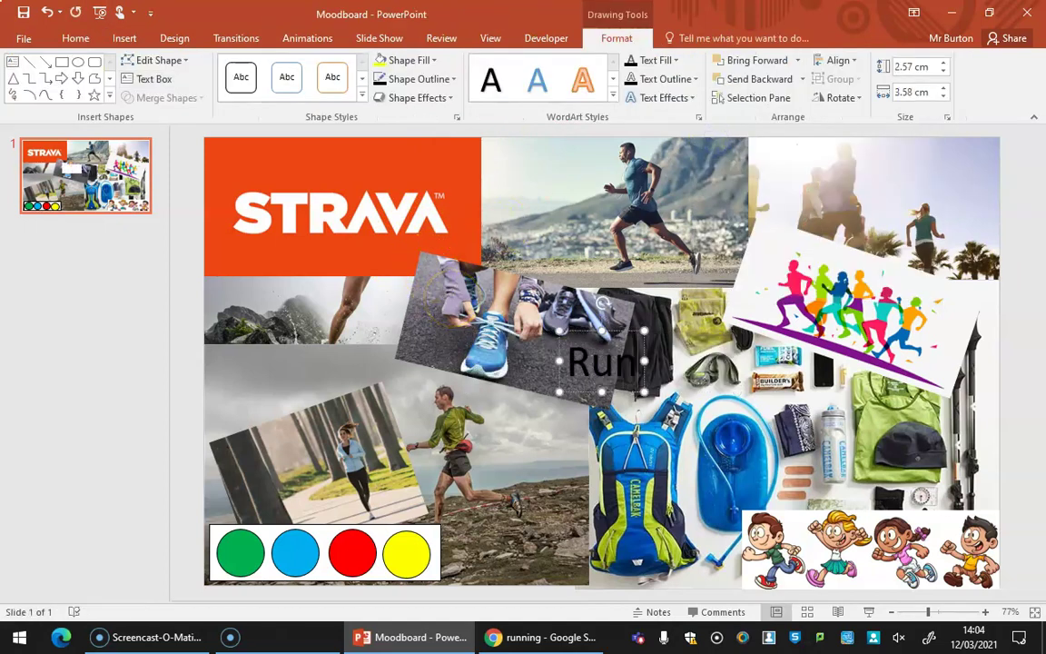
pyautogui.click(656, 490)
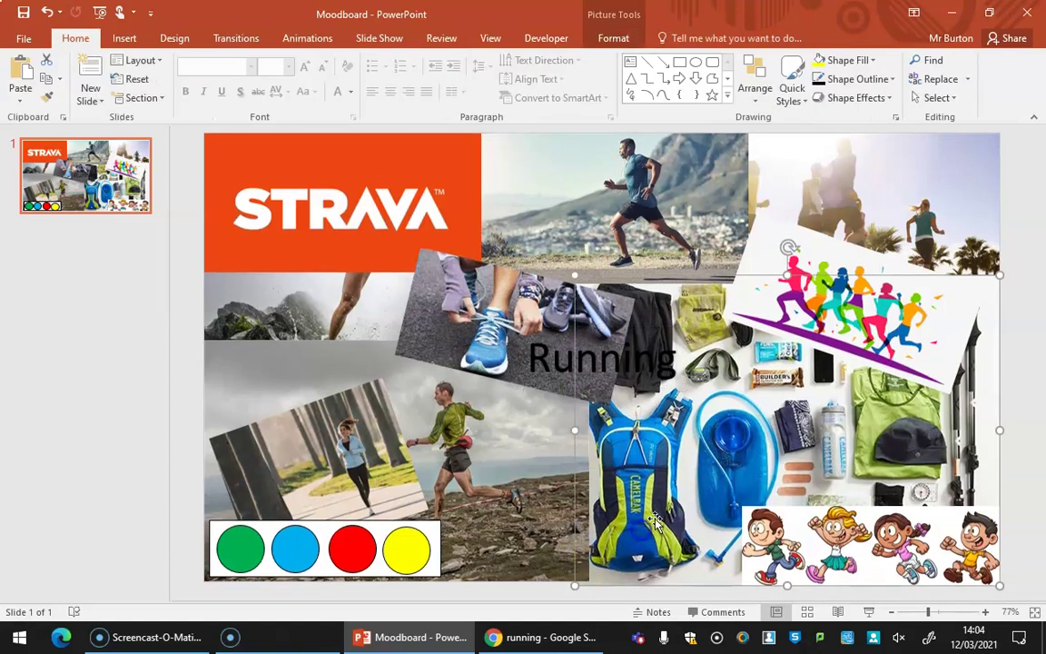
pyautogui.click(576, 370)
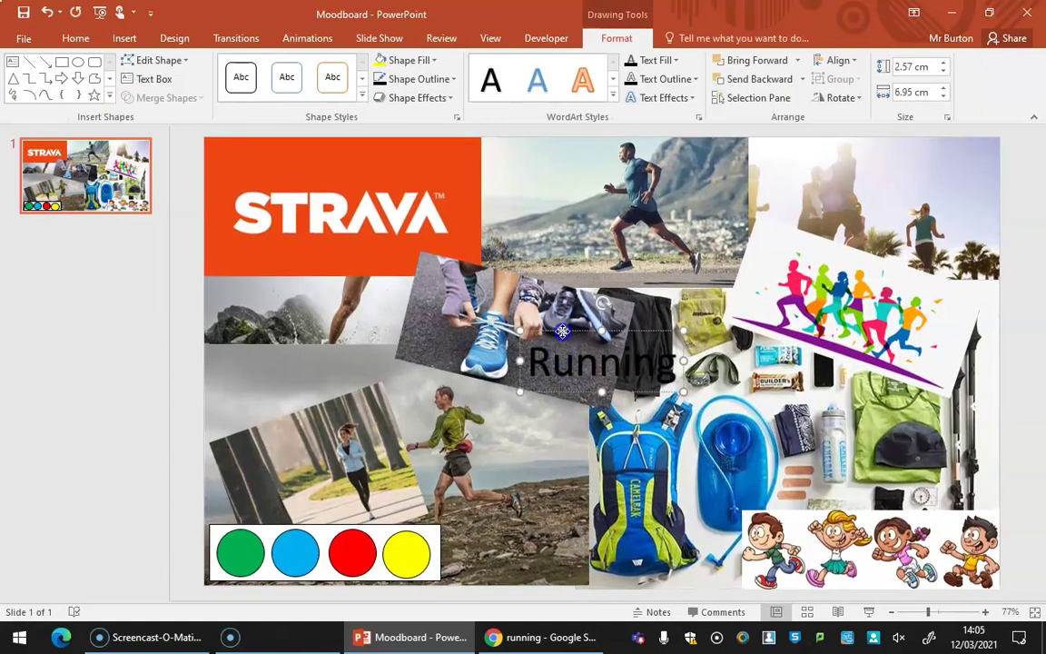
pyautogui.moveTo(559, 326)
pyautogui.mouseDown()
pyautogui.moveTo(504, 286)
pyautogui.moveTo(504, 331)
pyautogui.moveTo(480, 325)
pyautogui.mouseUp()
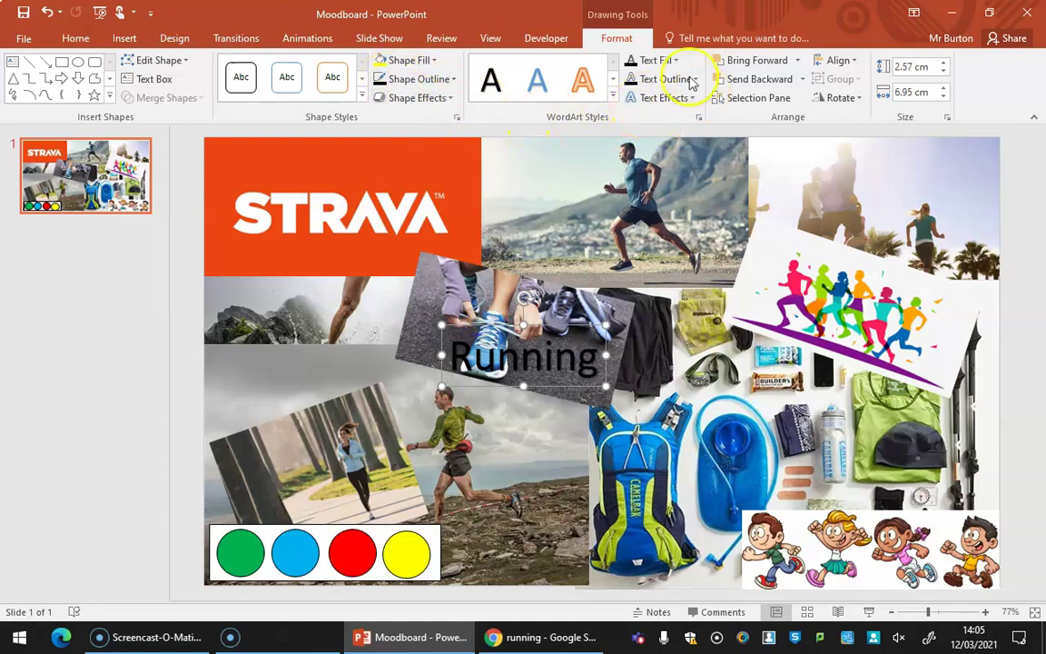
# - Fill the Running box white and make the word Running italic
pyautogui.click(434, 60)
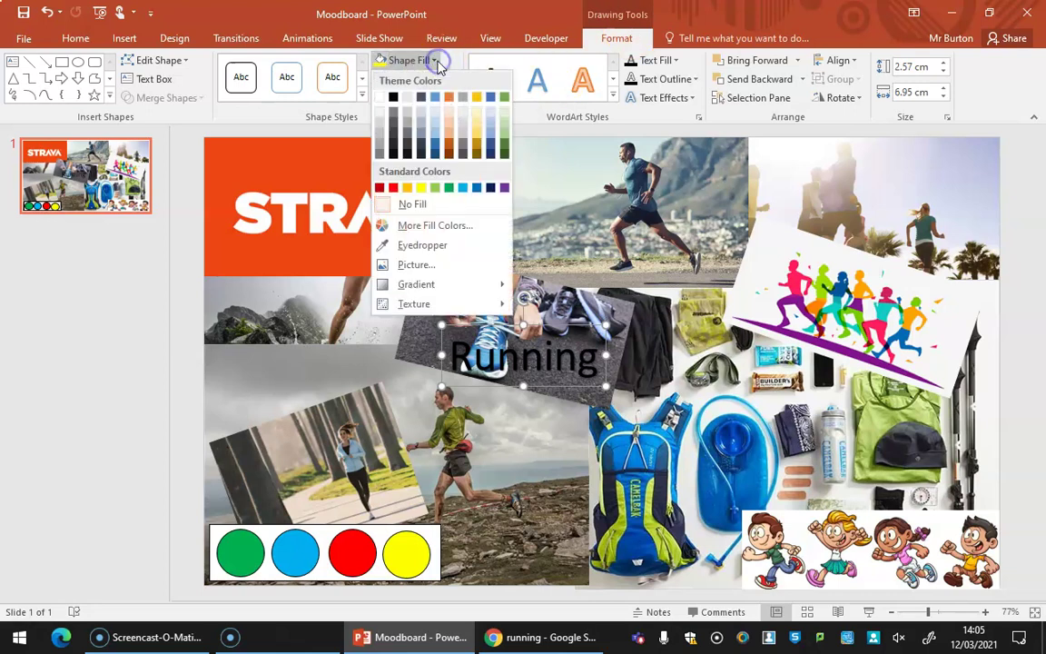
pyautogui.click(381, 98)
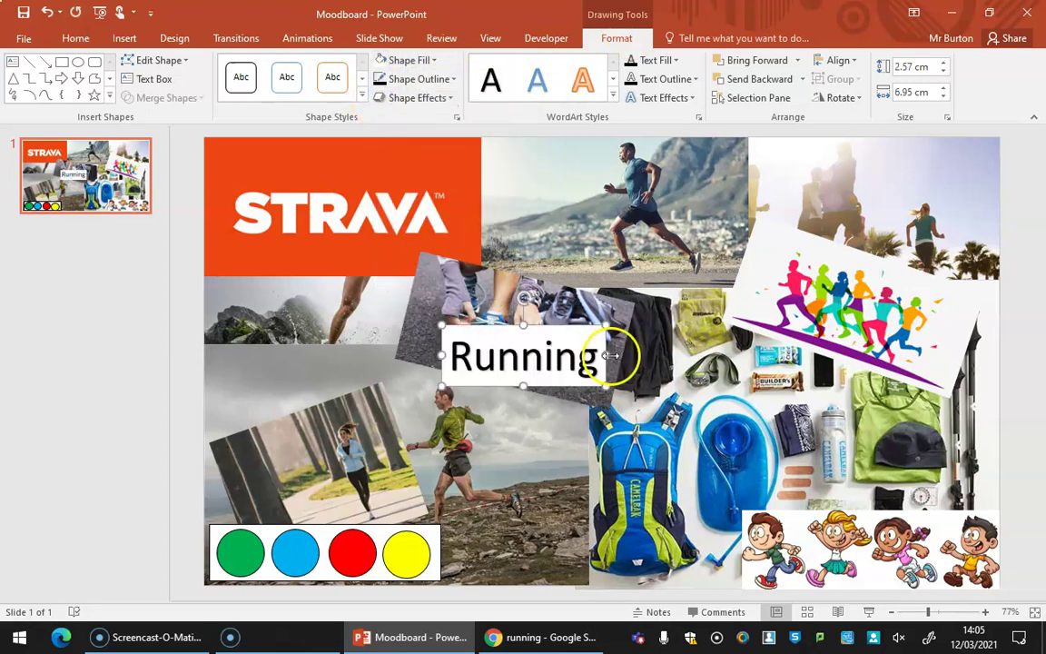
pyautogui.moveTo(443, 356); pyautogui.dragTo(610, 359)
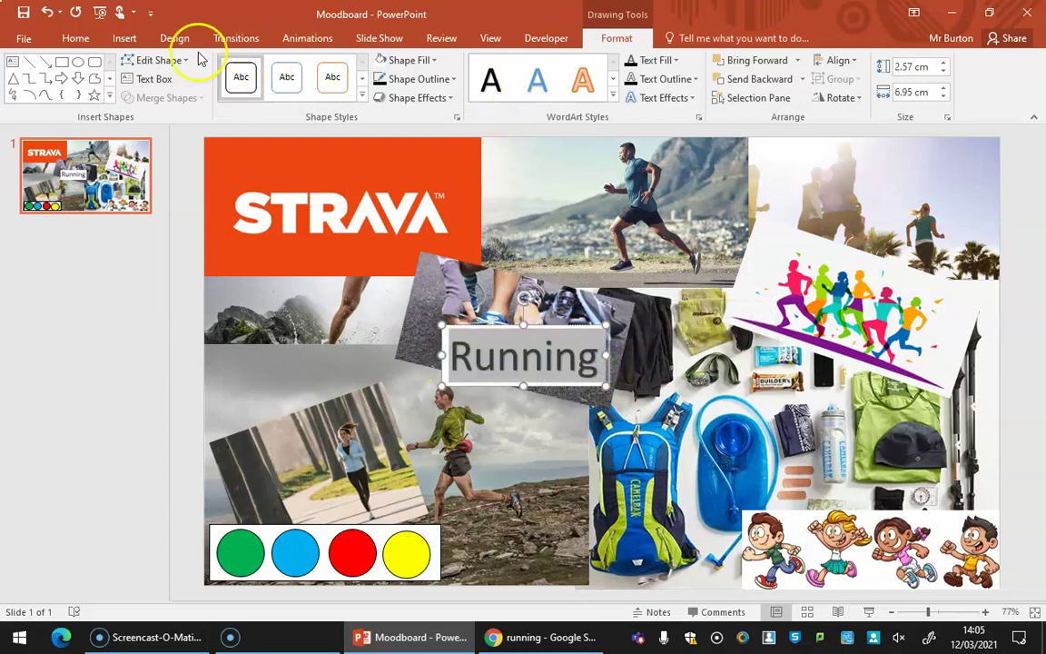
pyautogui.click(82, 40)
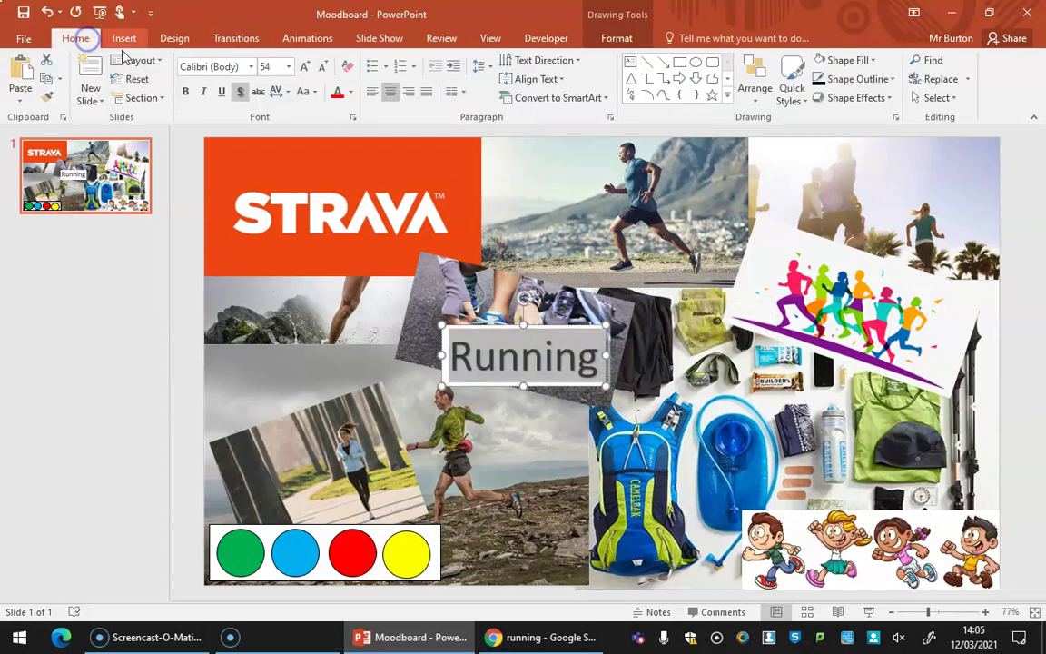
pyautogui.click(201, 94)
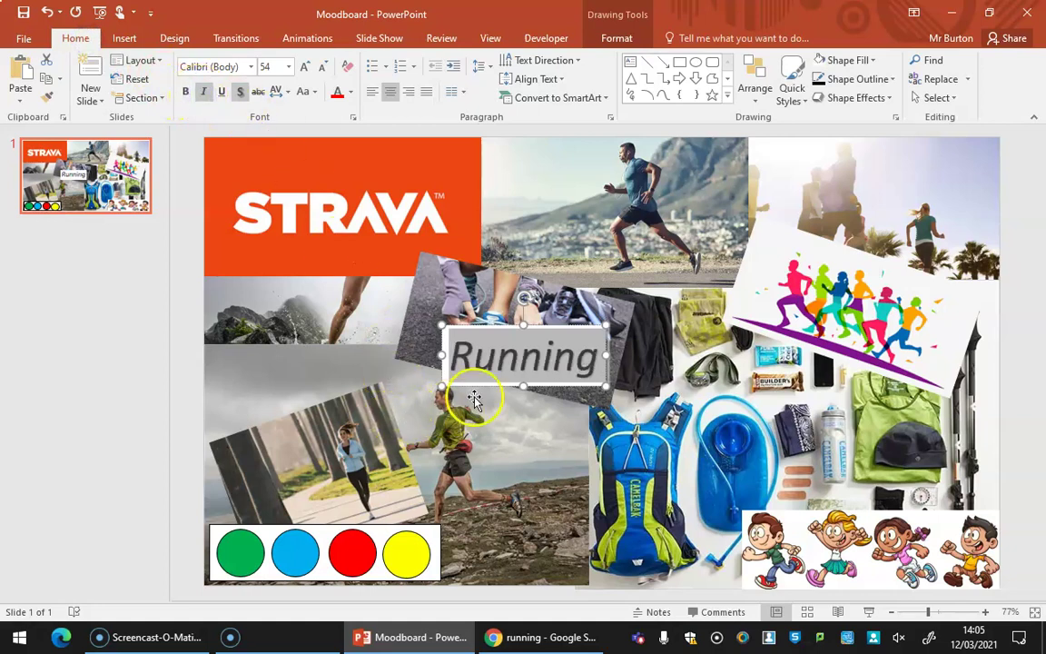
pyautogui.click(251, 67)
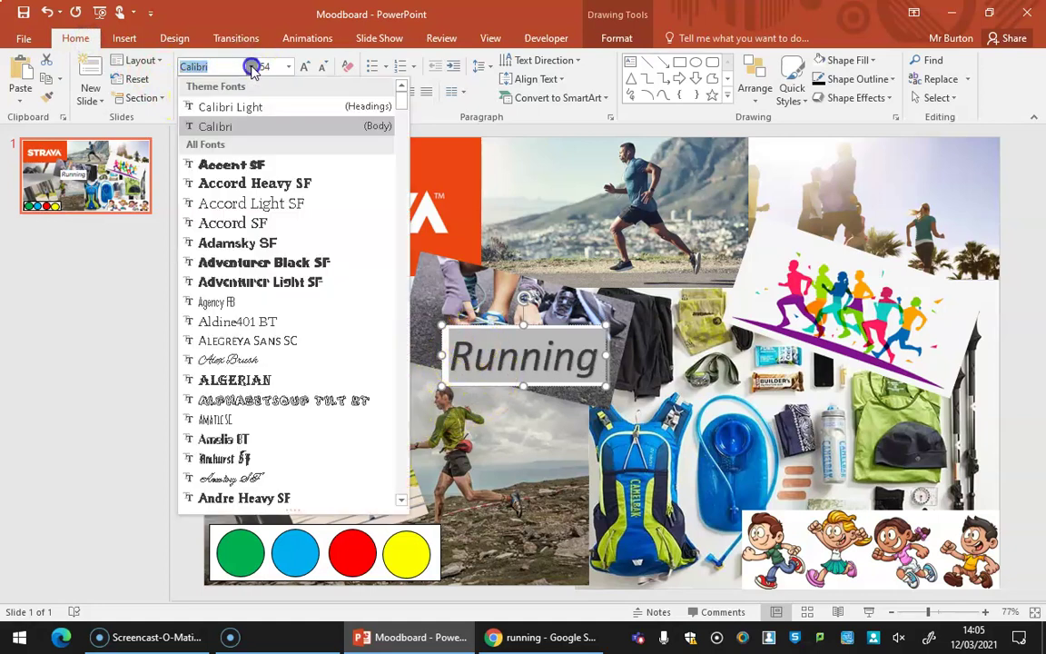
# - Set Running in Adventurer Black SF, eyedrop the palette's light blue, and tilt it counter-clockwise
pyautogui.click(269, 264)
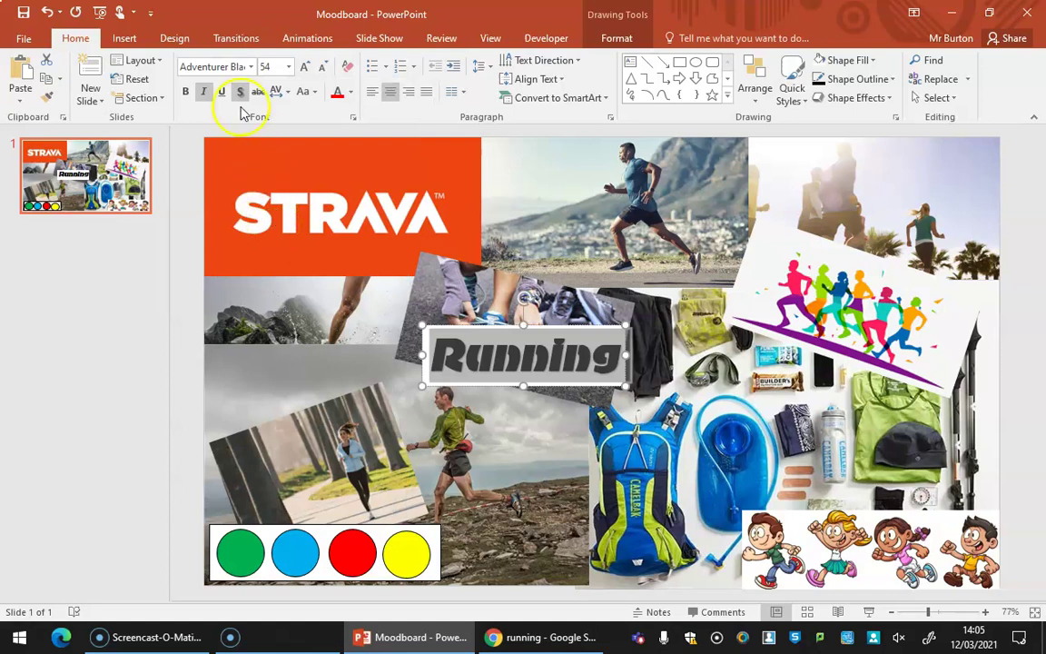
pyautogui.moveTo(629, 357); pyautogui.dragTo(649, 357)
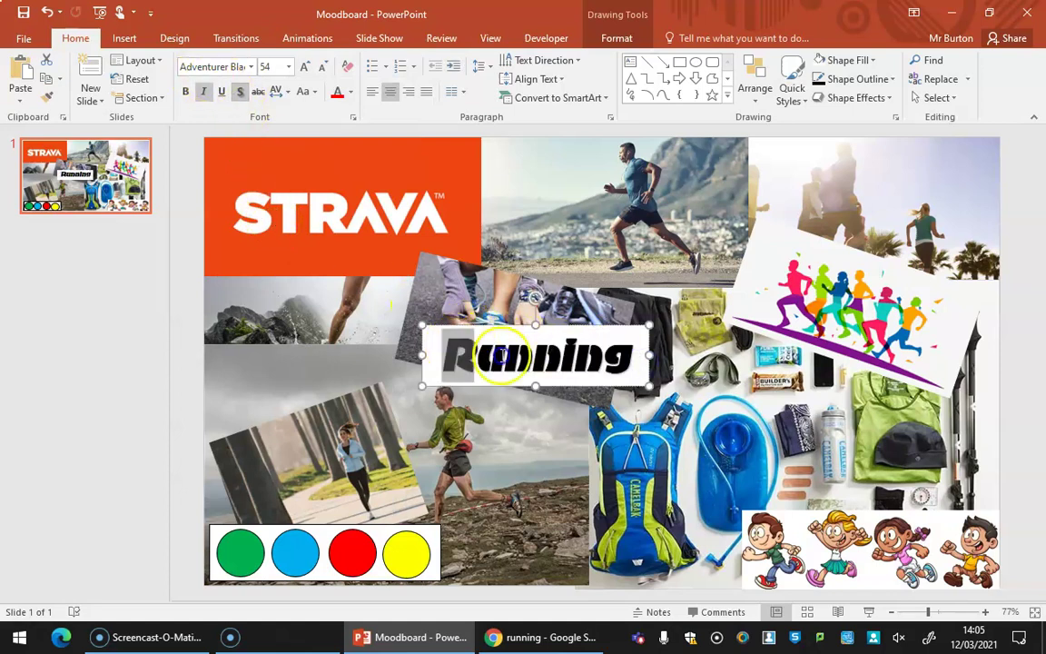
pyautogui.moveTo(425, 320); pyautogui.dragTo(570, 324)
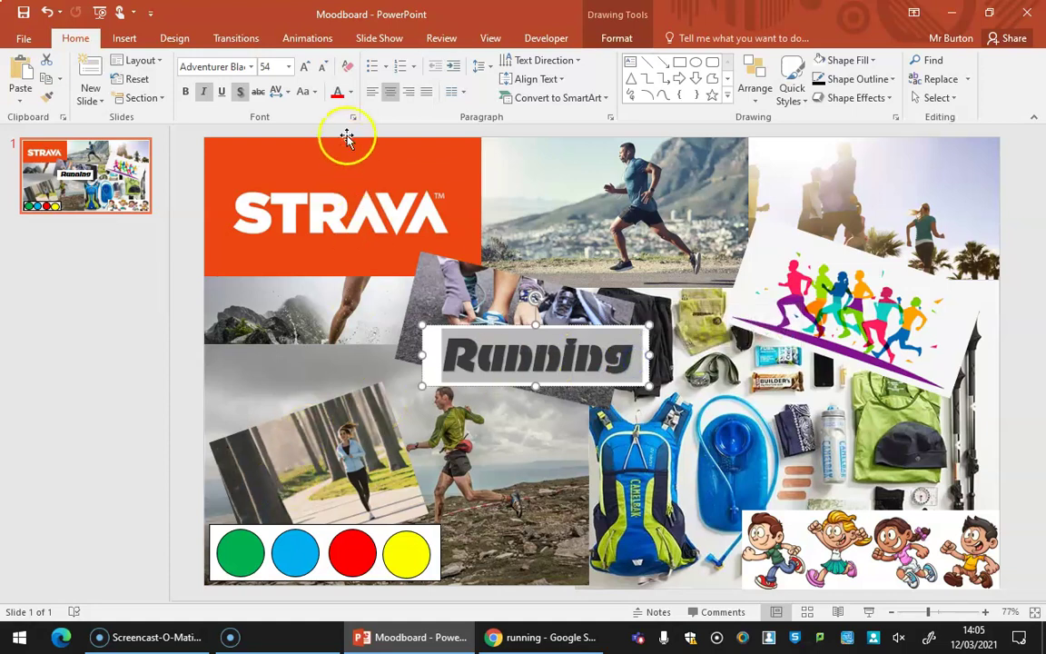
pyautogui.click(352, 92)
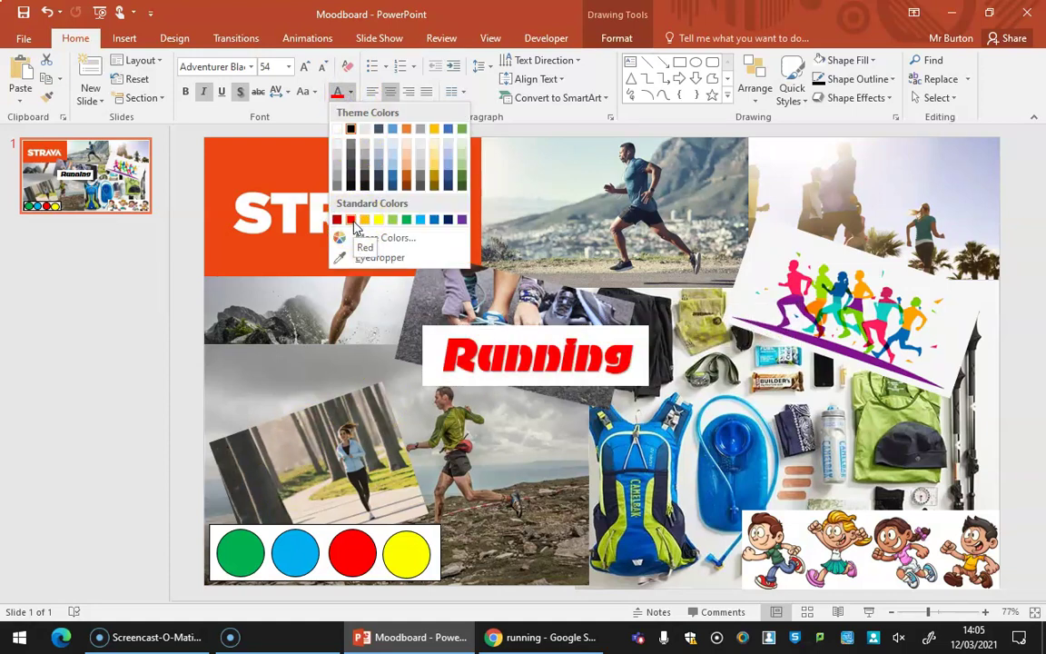
pyautogui.click(363, 258)
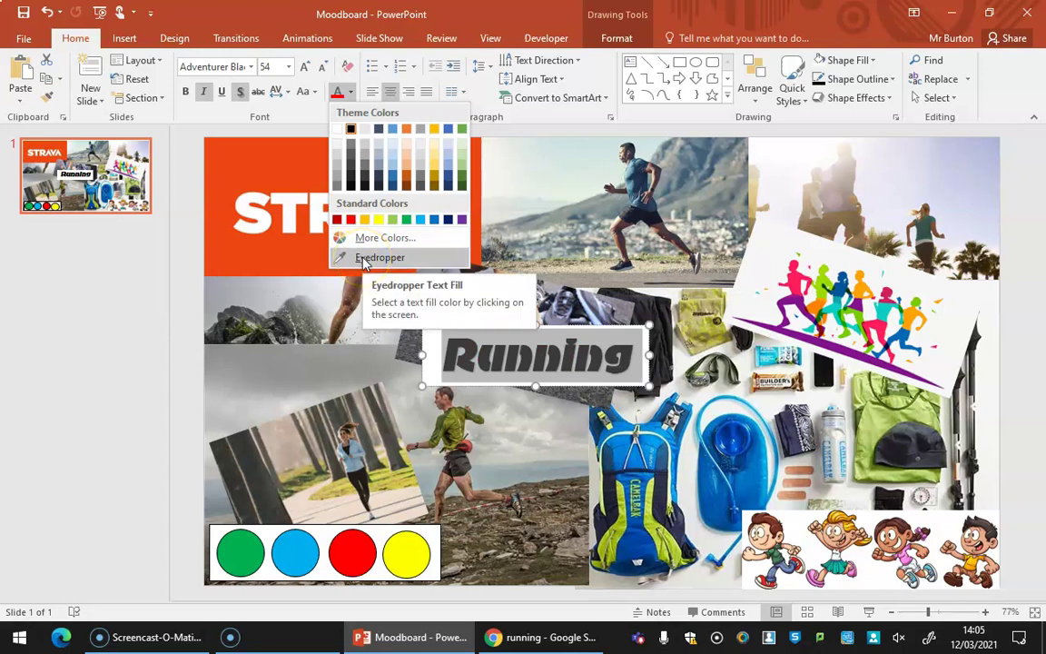
pyautogui.moveTo(350, 272); pyautogui.dragTo(295, 550)
pyautogui.click(560, 385)
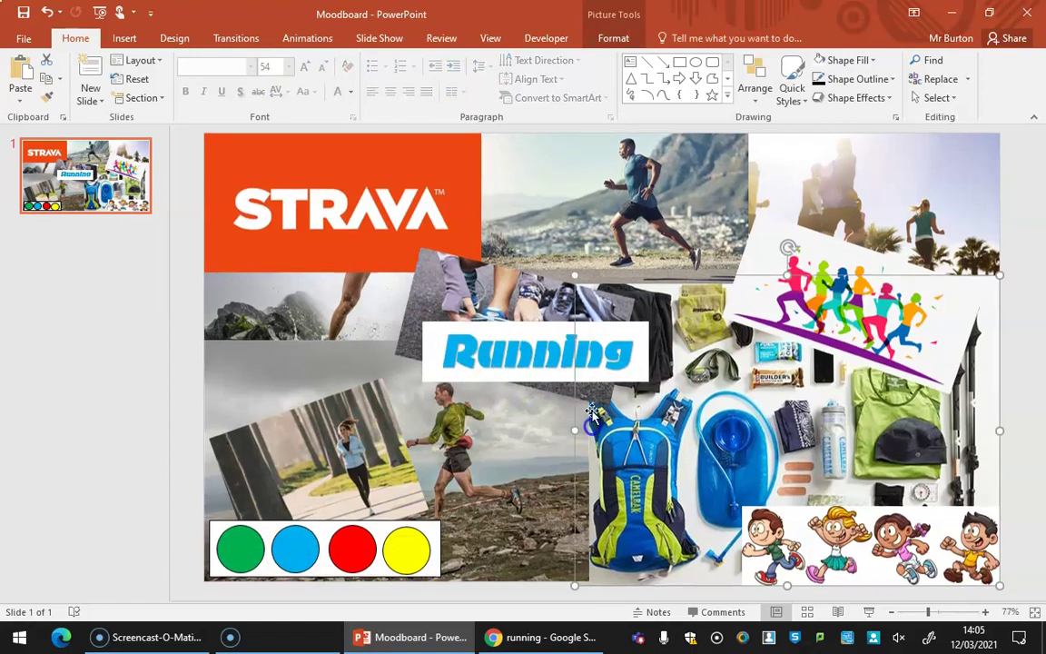
pyautogui.click(530, 356)
pyautogui.moveTo(542, 331); pyautogui.dragTo(389, 255)
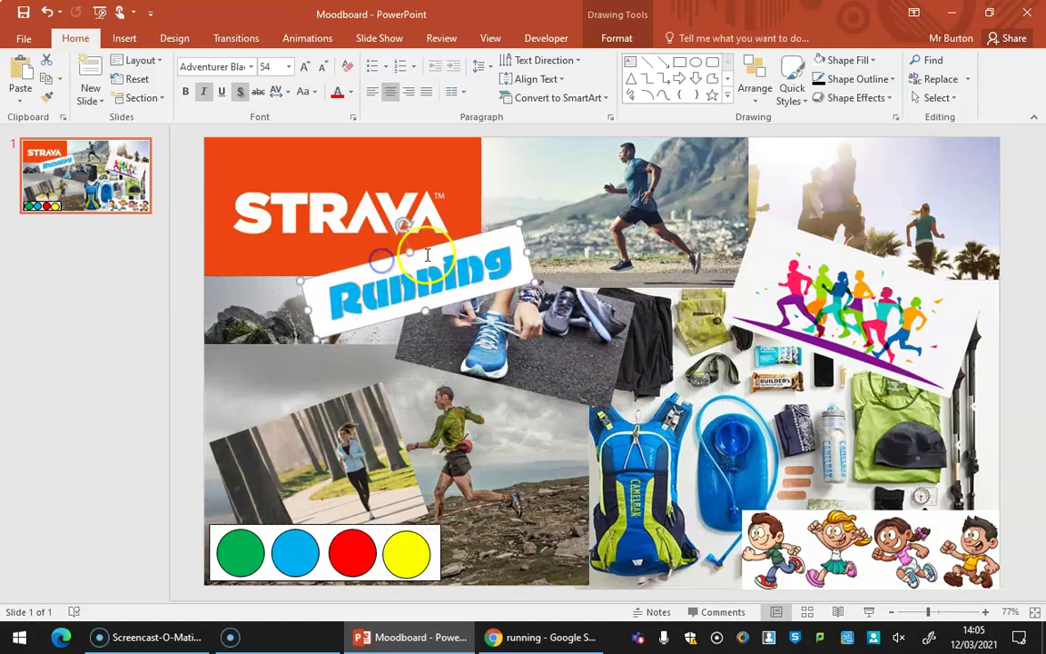
# - Duplicate the Running label onto the gear photo, retype it as 'Sprint', and shrink the box
pyautogui.moveTo(385, 266); pyautogui.dragTo(756, 394)
pyautogui.write('Sprint')
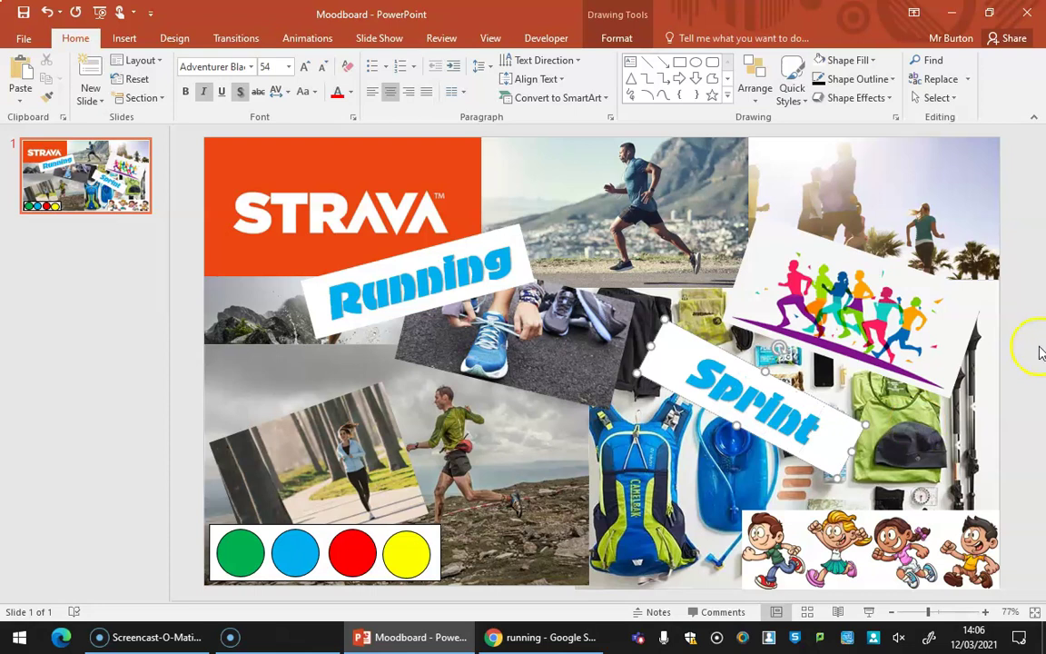
pyautogui.moveTo(849, 451); pyautogui.dragTo(752, 330)
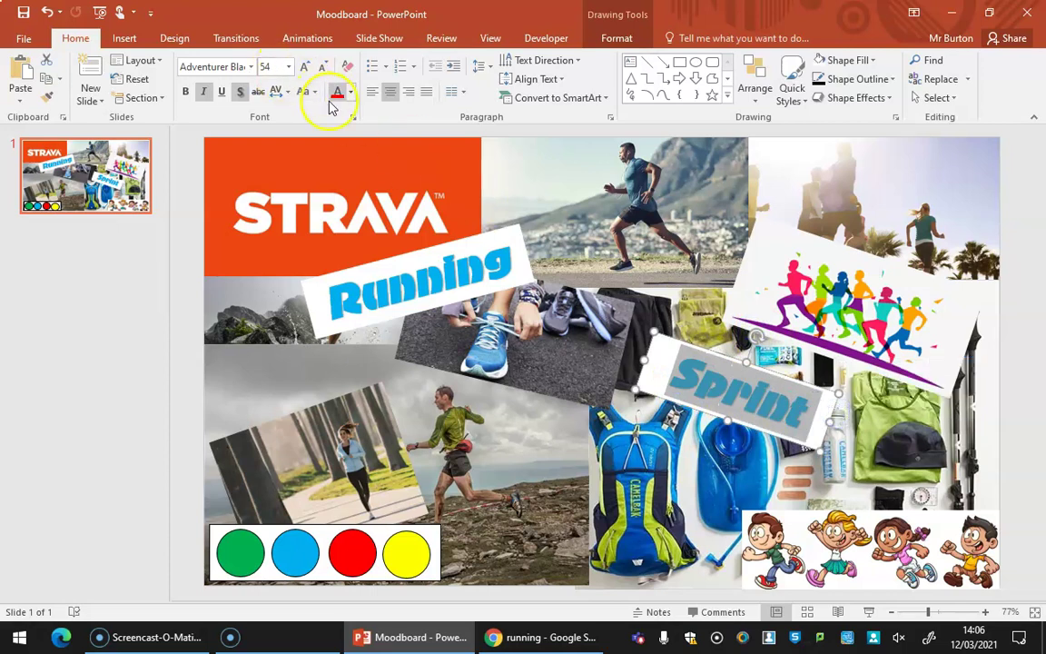
# - Colour the Sprint text with yellow sampled from the palette's fourth circle
pyautogui.click(350, 95)
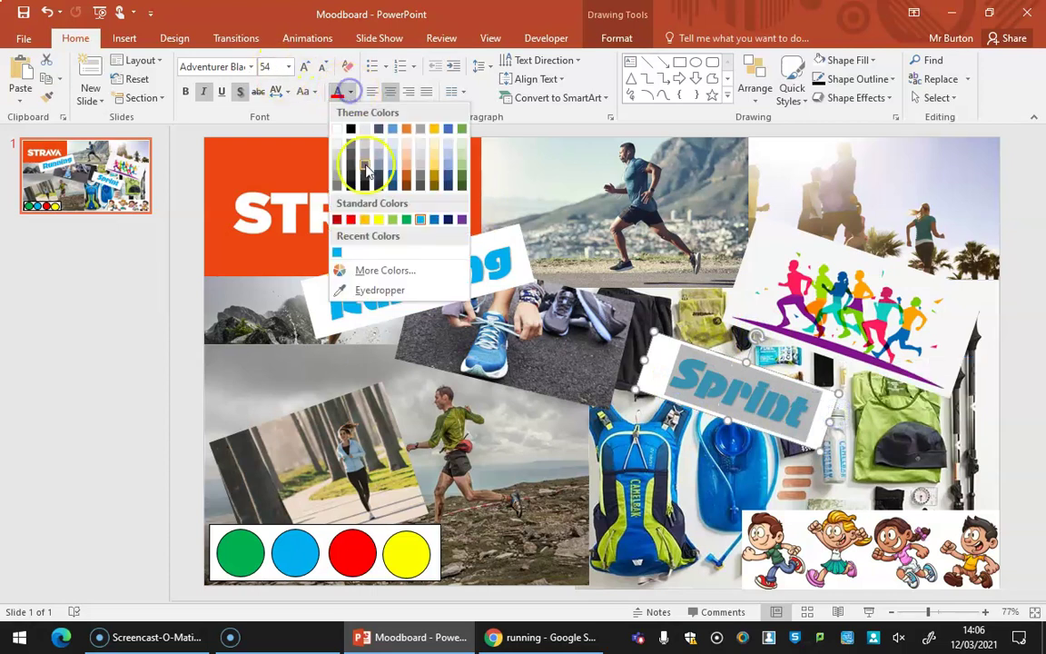
pyautogui.click(359, 287)
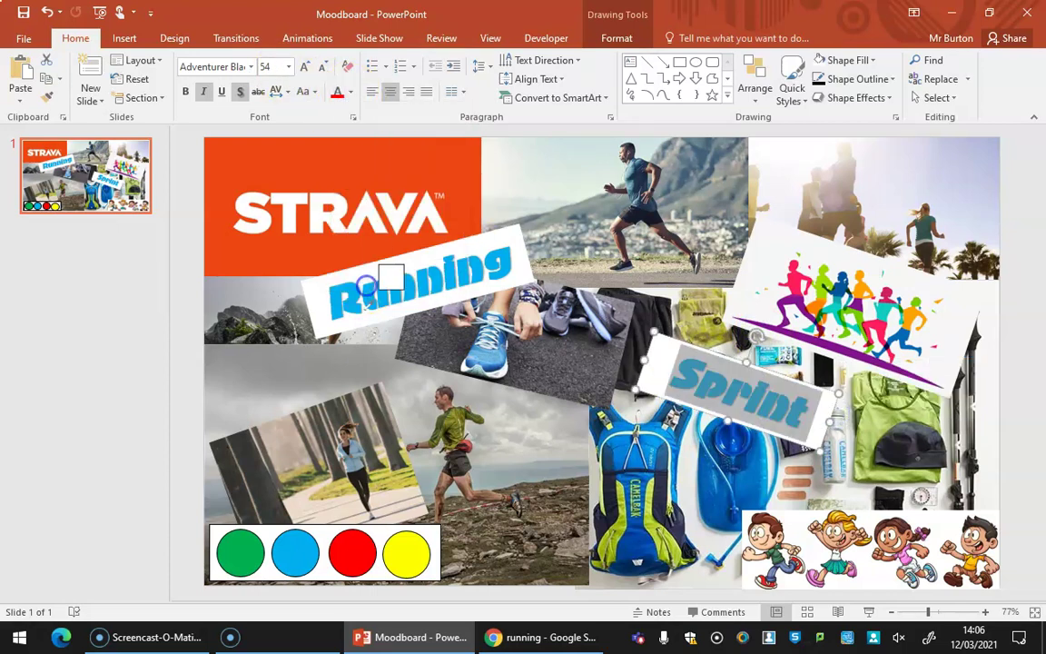
pyautogui.click(408, 549)
pyautogui.click(651, 505)
pyautogui.click(660, 367)
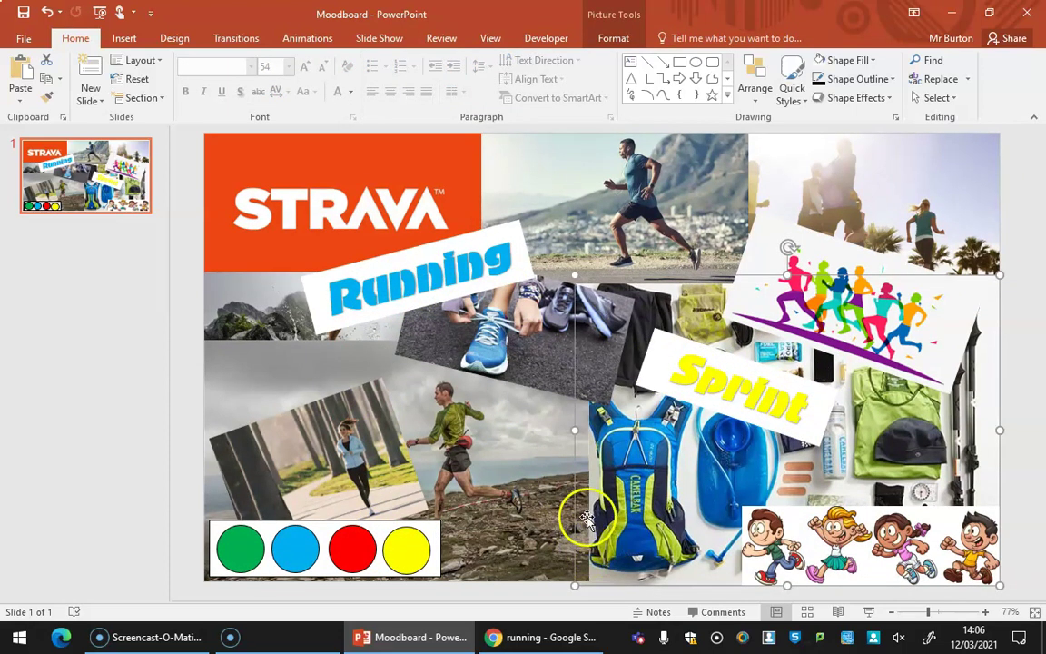
pyautogui.click(487, 229)
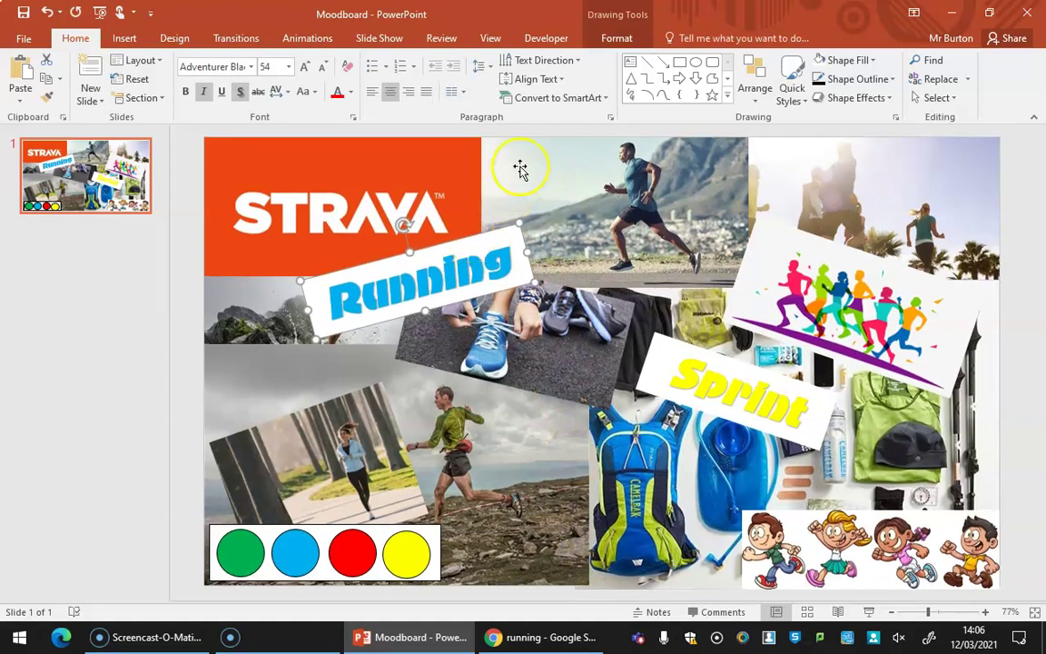
# - Add a dark text outline to both the Running and Sprint words
pyautogui.click(614, 40)
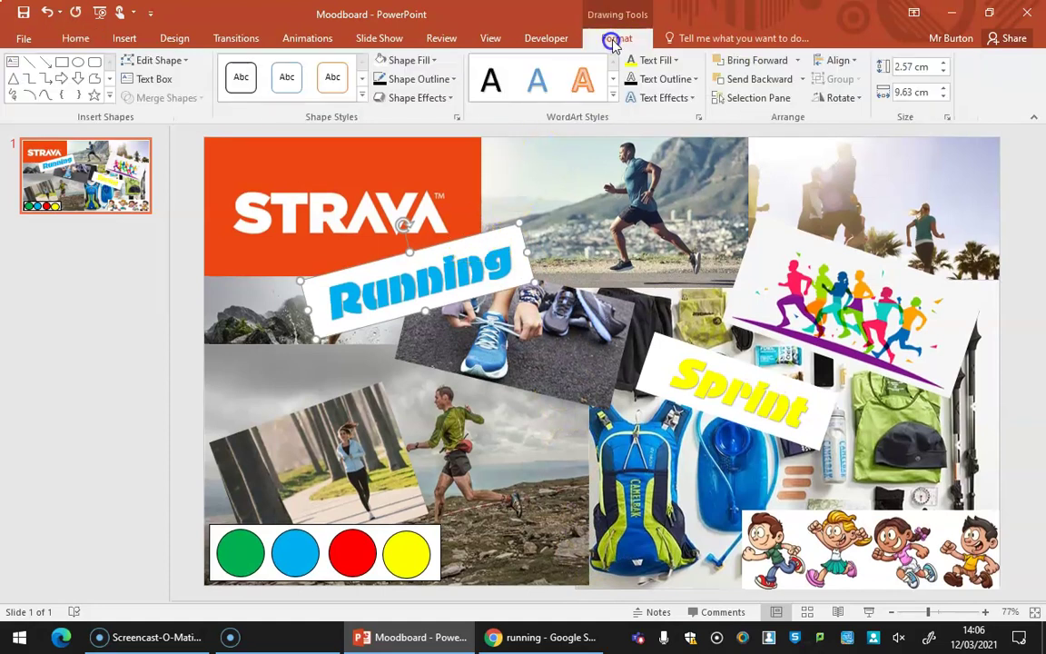
pyautogui.click(631, 82)
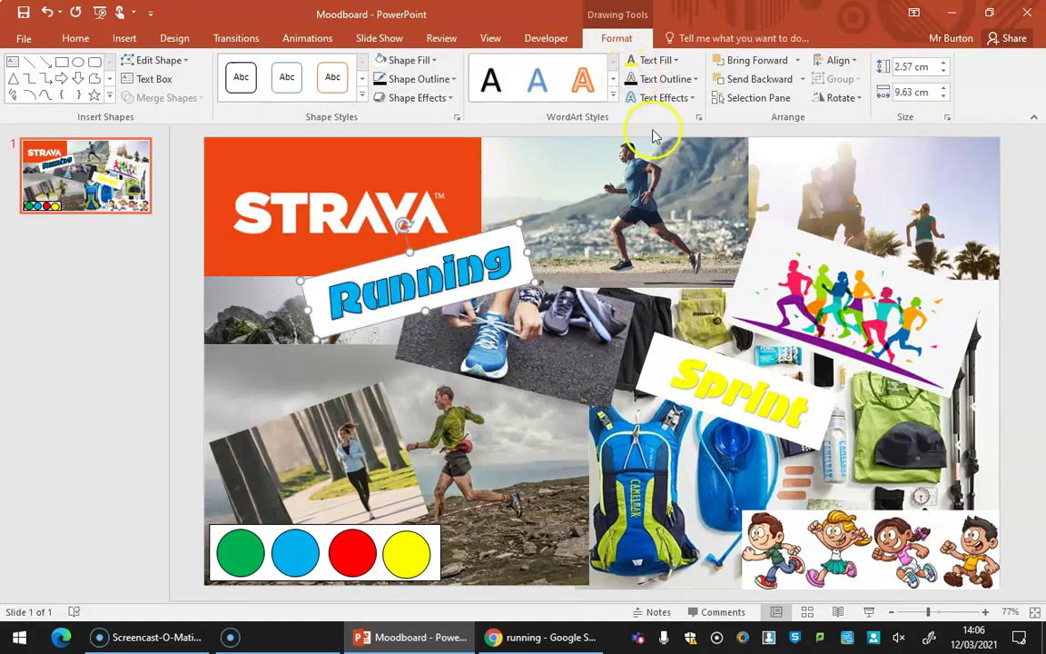
pyautogui.click(700, 355)
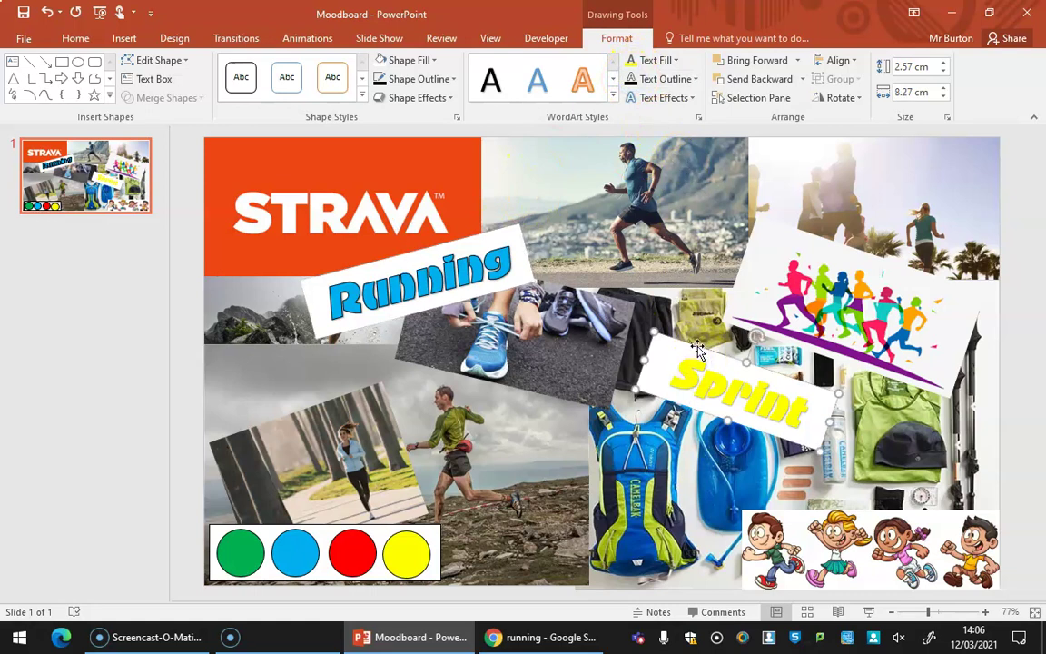
pyautogui.click(628, 79)
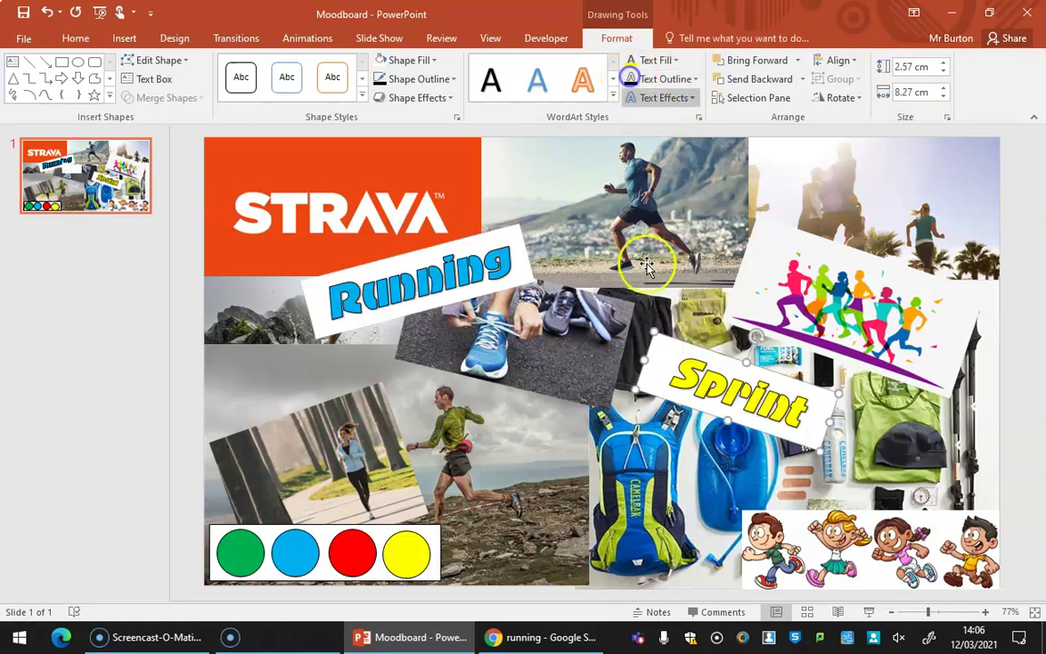
pyautogui.click(690, 498)
# - Copy the Running label over the backpack photo and onto the top-right photo, rewording that copy to 'Jog'
pyautogui.click(369, 257)
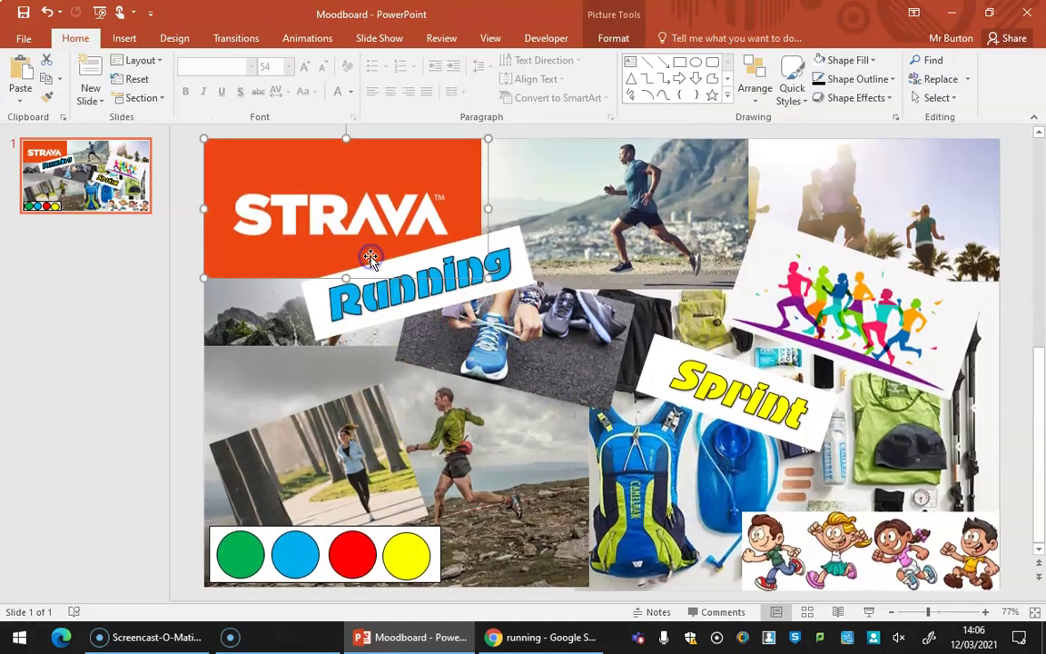
pyautogui.click(521, 274)
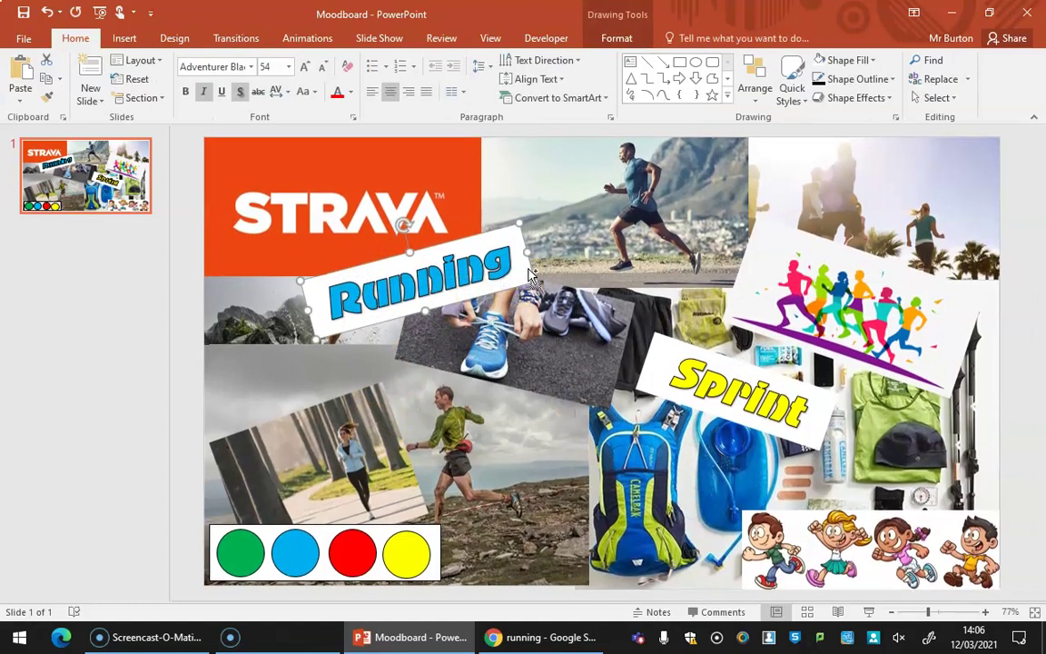
pyautogui.moveTo(471, 239); pyautogui.dragTo(631, 459)
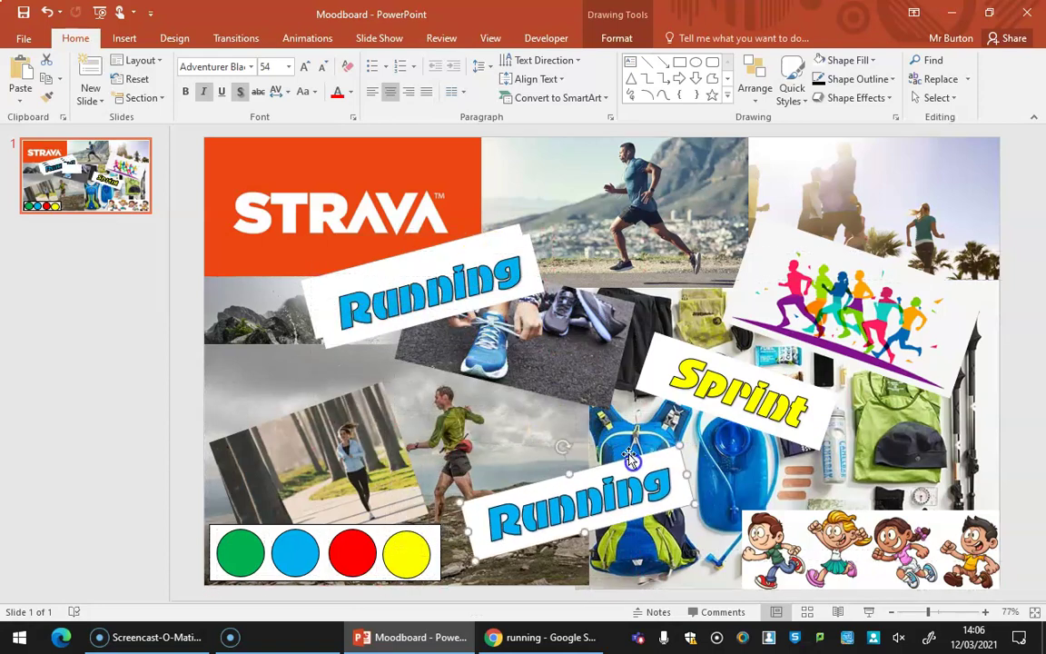
pyautogui.click(517, 250)
pyautogui.moveTo(515, 247); pyautogui.dragTo(949, 144)
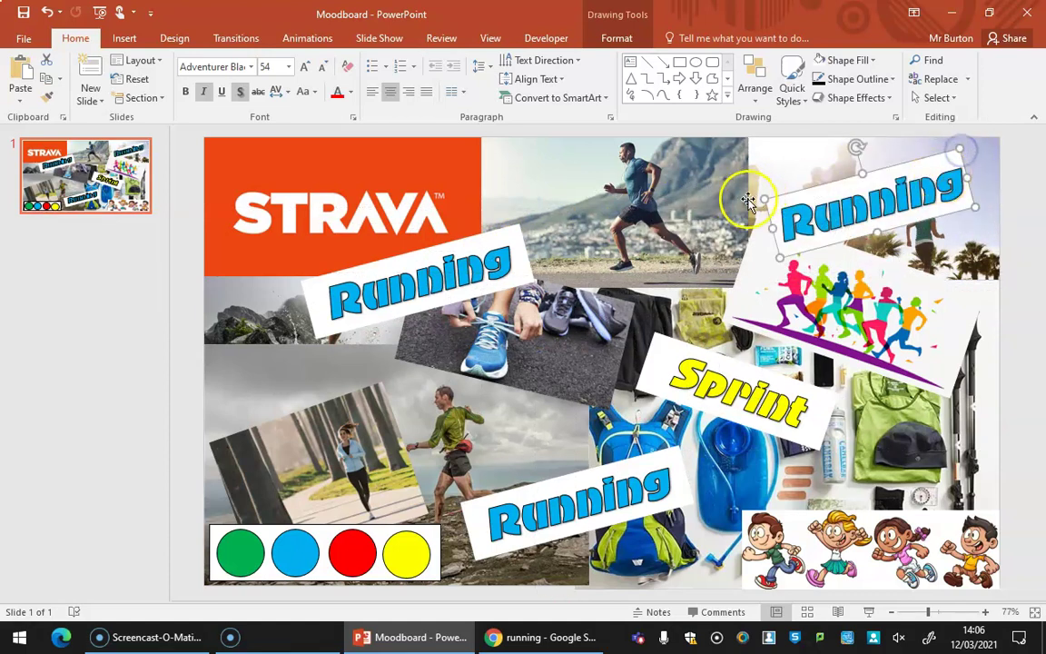
pyautogui.doubleClick(786, 217)
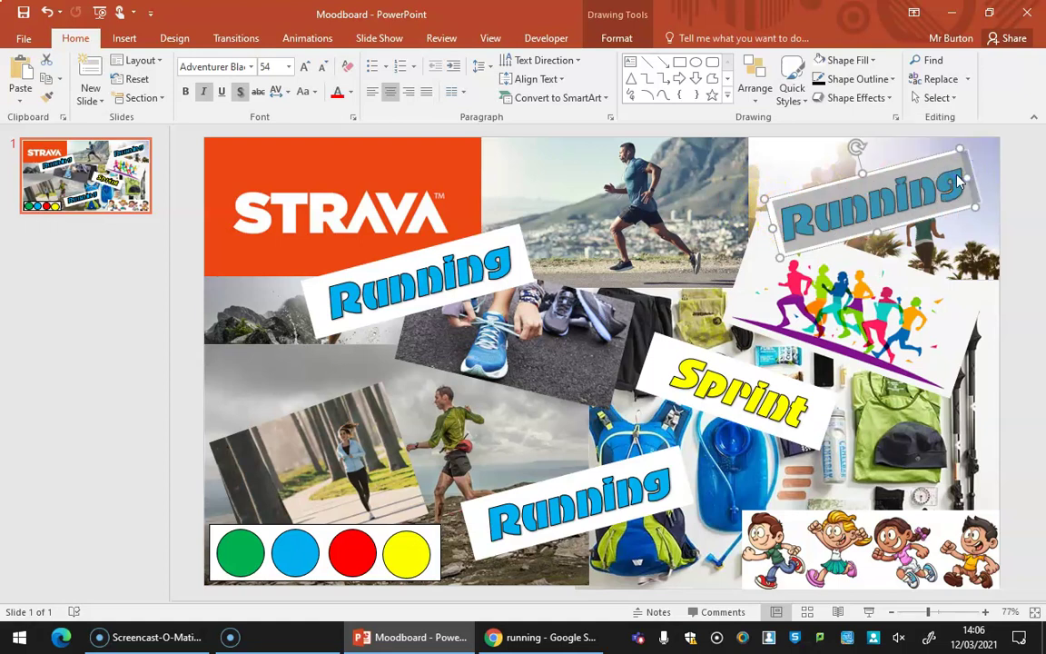
pyautogui.write('Jog')
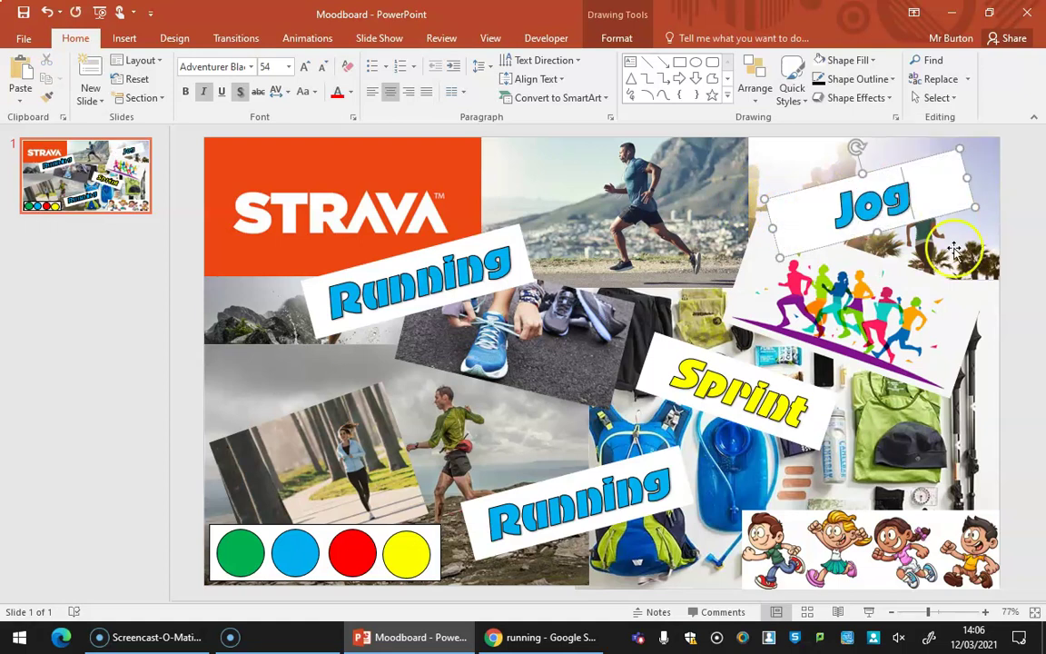
# - Set the Sprint label in Bahnschrift Light SemiCondensed
pyautogui.moveTo(676, 363); pyautogui.dragTo(810, 402)
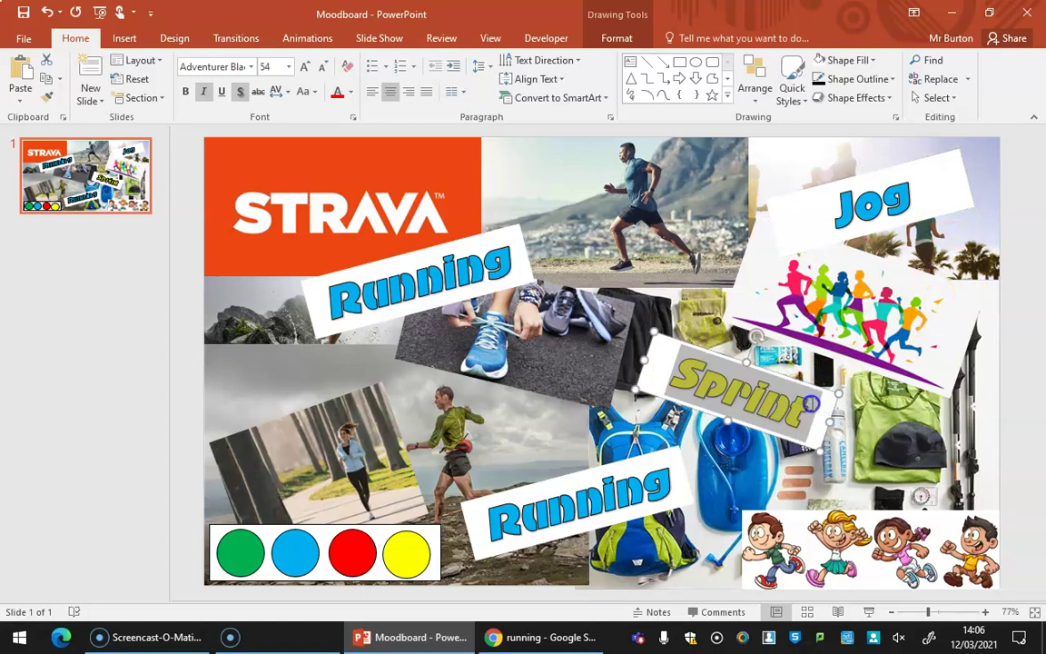
pyautogui.click(251, 67)
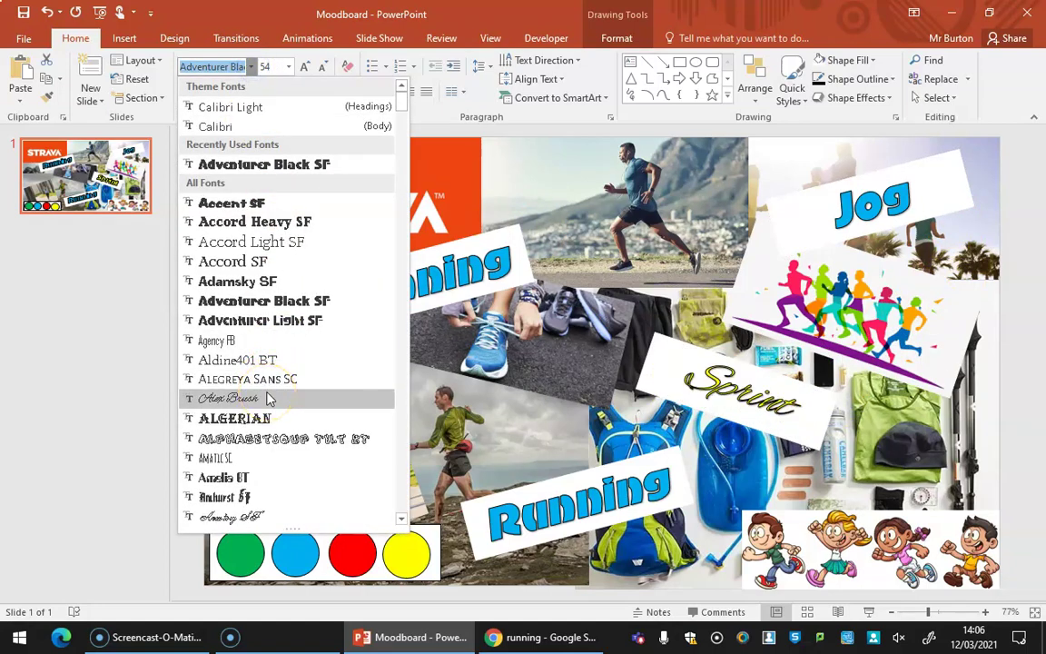
pyautogui.scroll(-10, 266, 405)
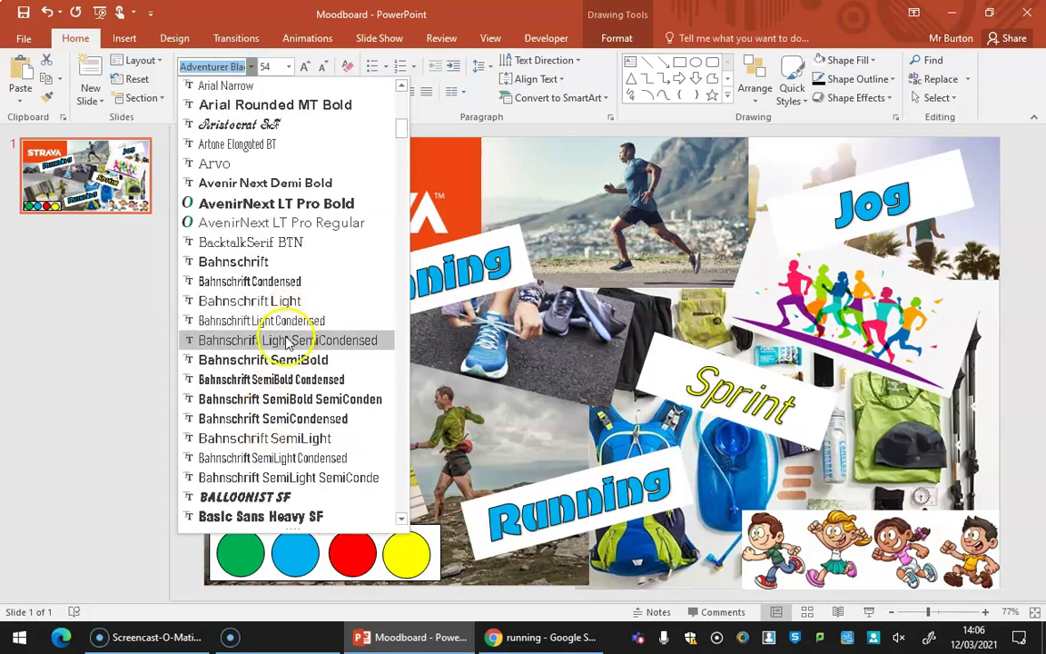
pyautogui.click(283, 342)
pyautogui.click(789, 291)
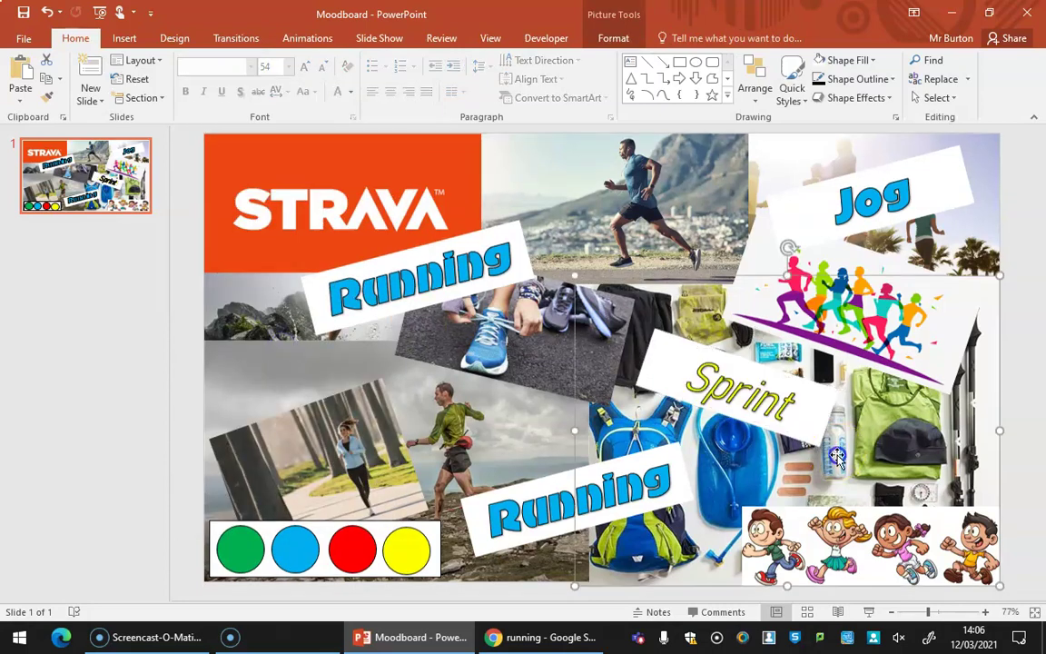
# - Set the Jog label in Accent SF, coloured with the eyedropper from the red palette circle
pyautogui.click(836, 230)
pyautogui.moveTo(829, 205); pyautogui.dragTo(930, 199)
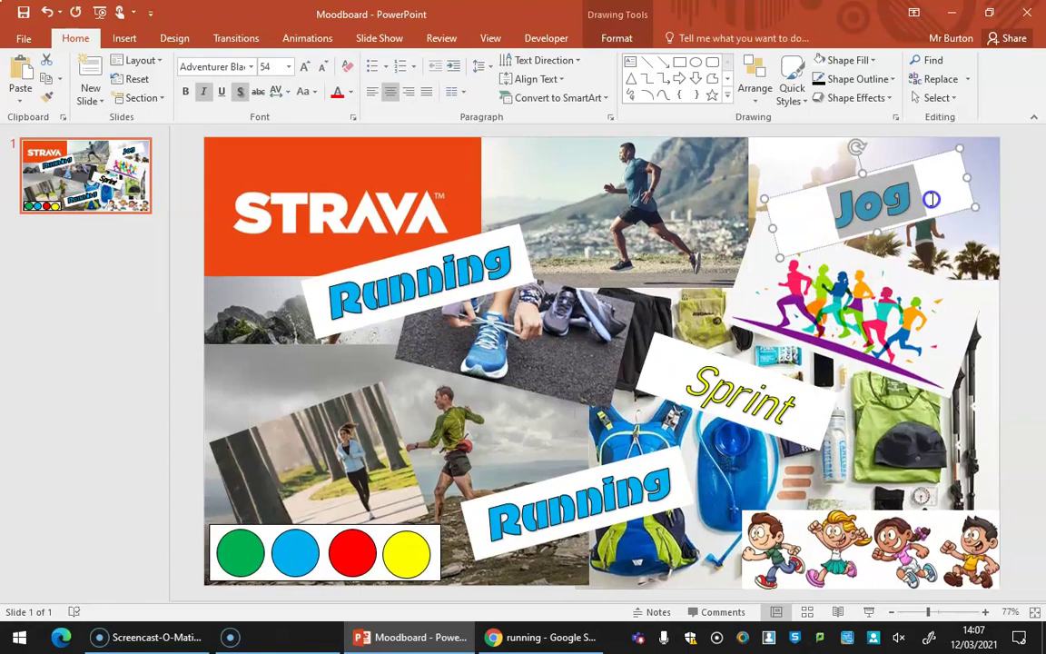
pyautogui.click(251, 66)
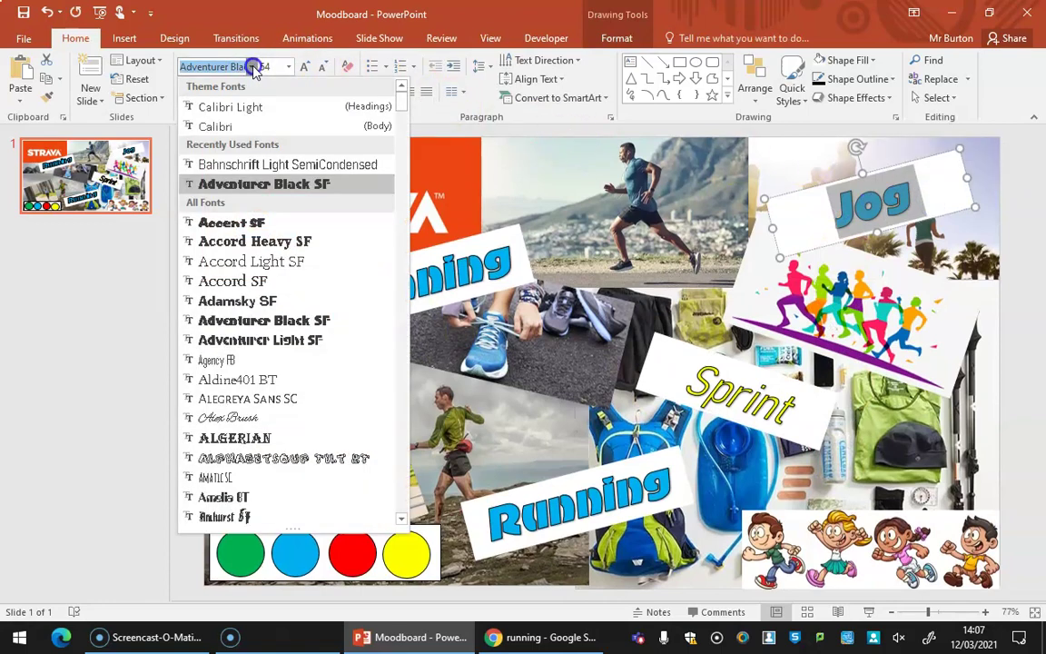
pyautogui.click(263, 223)
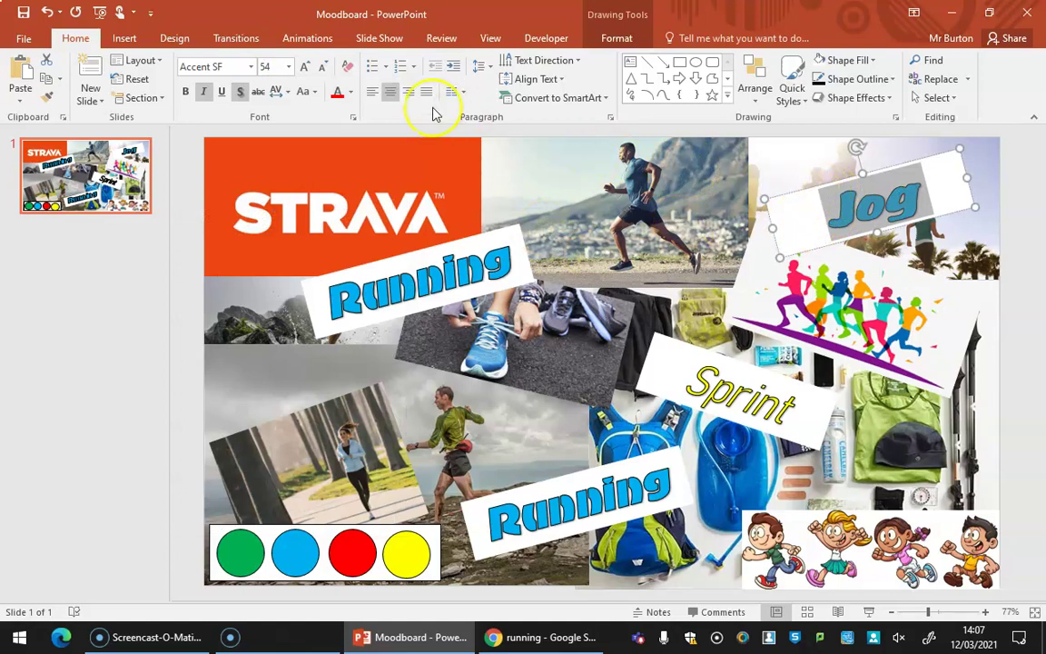
pyautogui.click(354, 94)
pyautogui.click(354, 286)
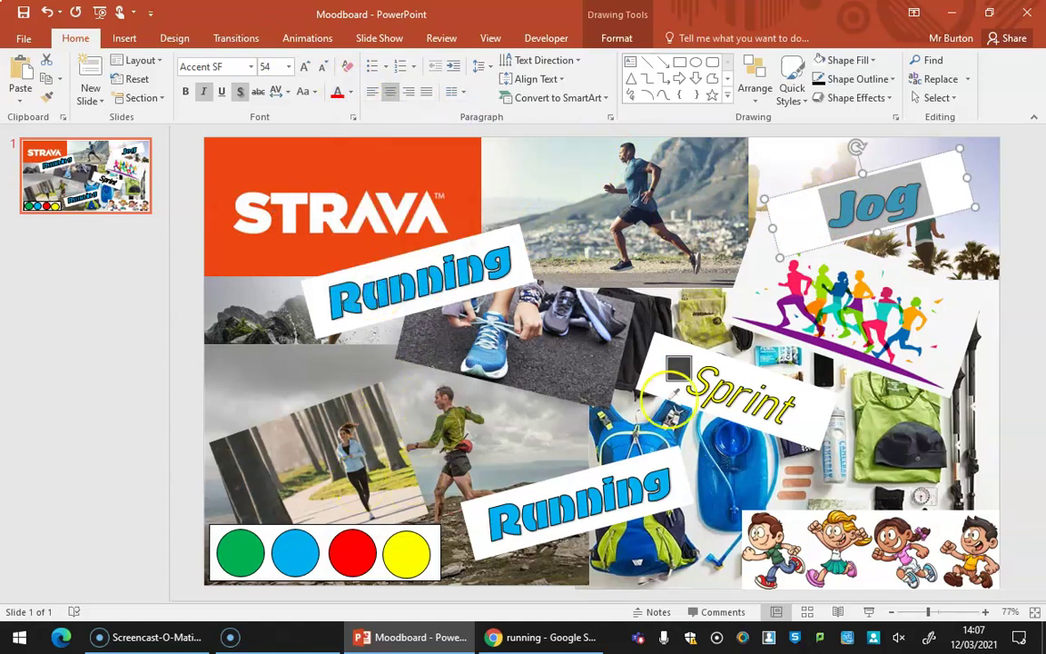
pyautogui.click(352, 550)
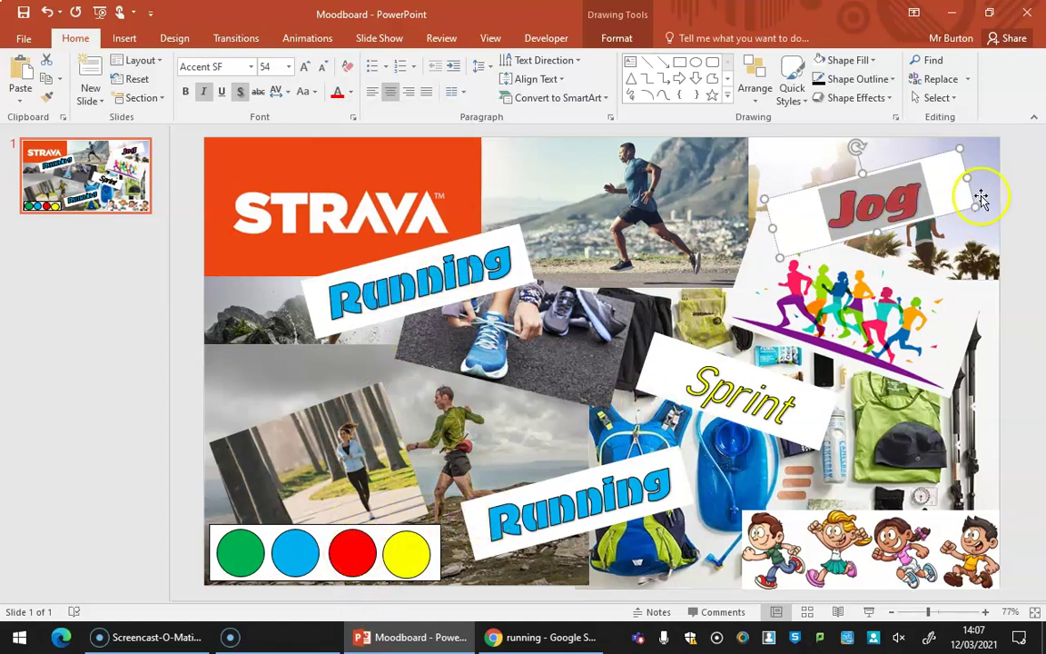
# - Colour the lower Running text green from the palette circle and add a text shadow
pyautogui.click(468, 467)
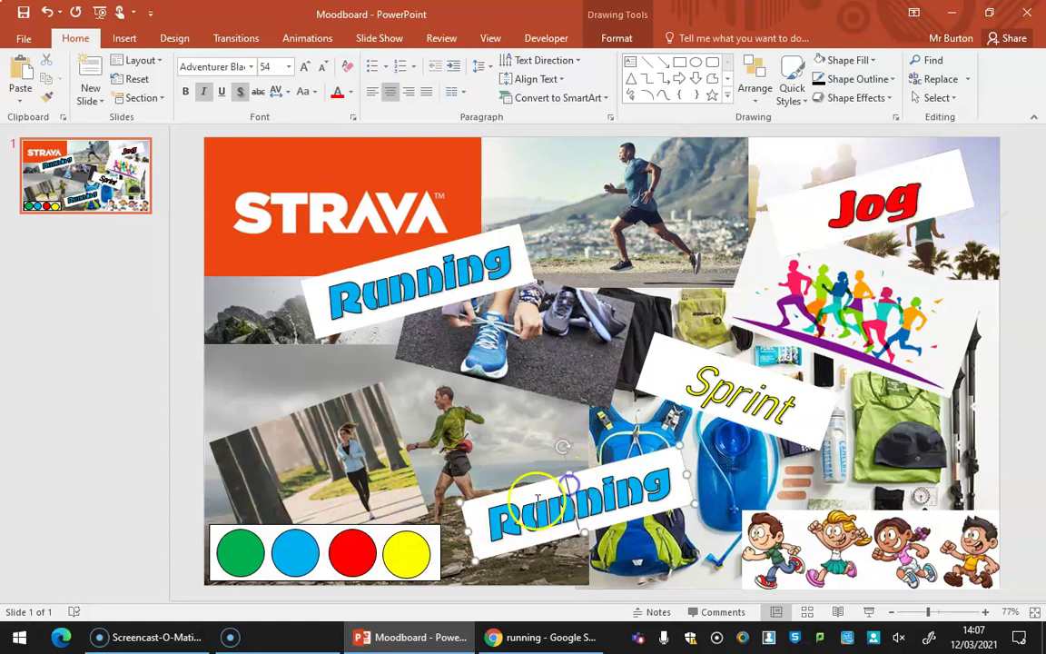
pyautogui.moveTo(454, 477); pyautogui.dragTo(677, 483)
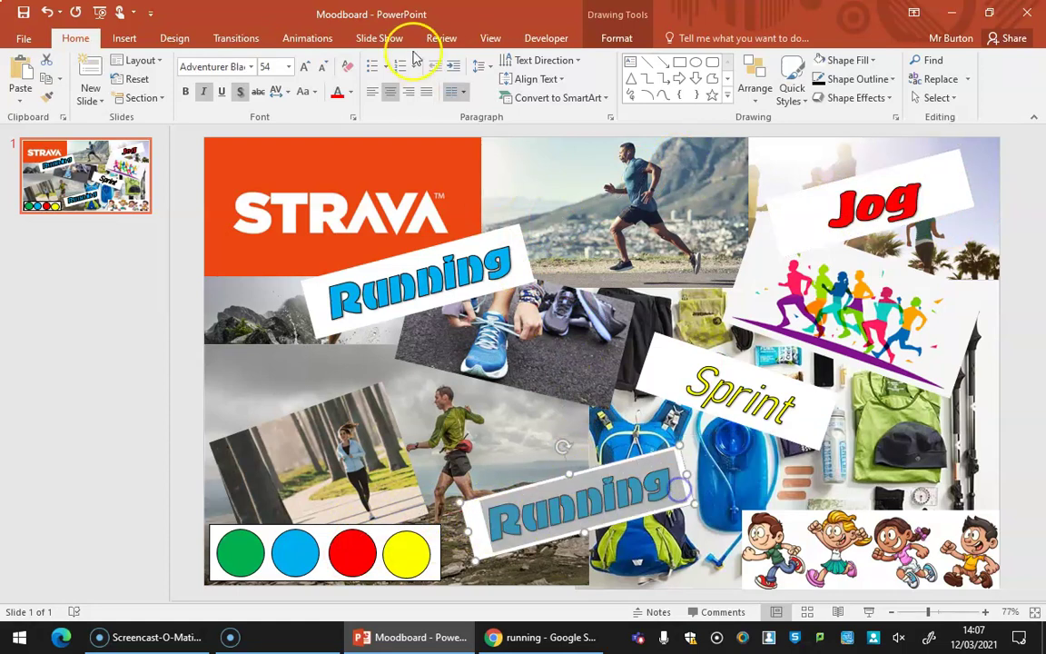
pyautogui.click(351, 92)
pyautogui.click(379, 290)
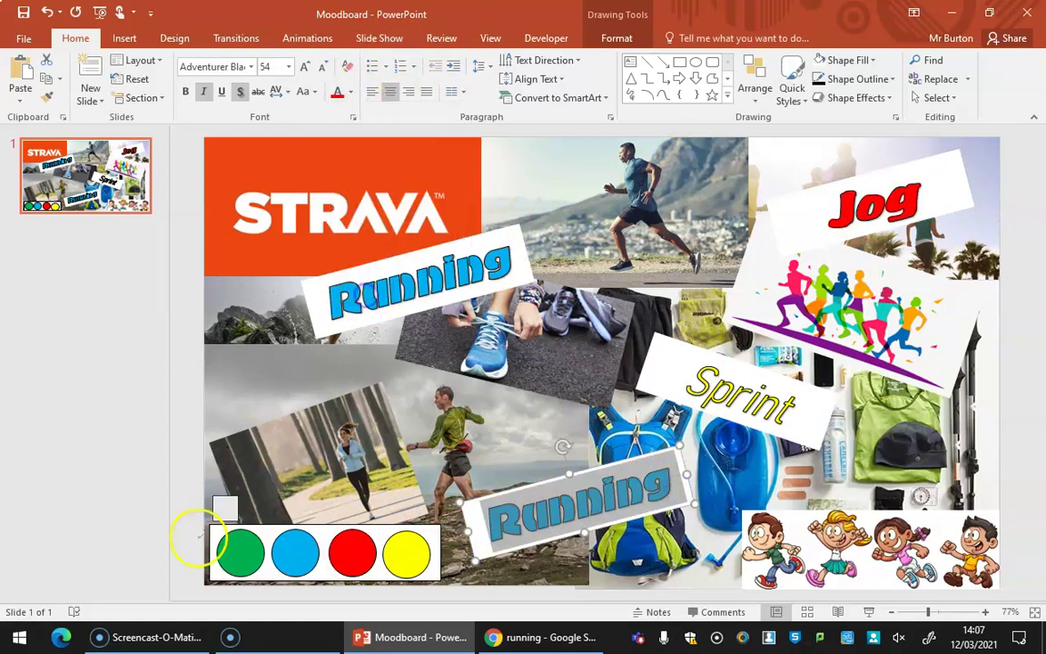
pyautogui.click(238, 549)
pyautogui.click(240, 91)
# - Apply the Bauhaus 93 font to the lower Running label
pyautogui.click(252, 67)
pyautogui.scroll(-15, 289, 399)
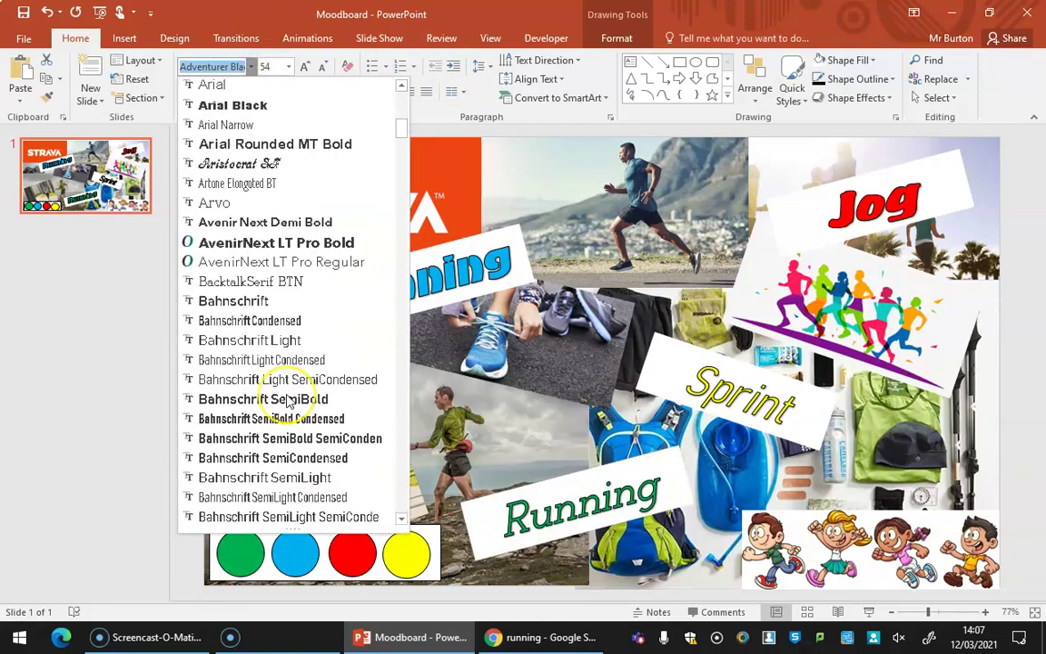
pyautogui.scroll(-2, 288, 400)
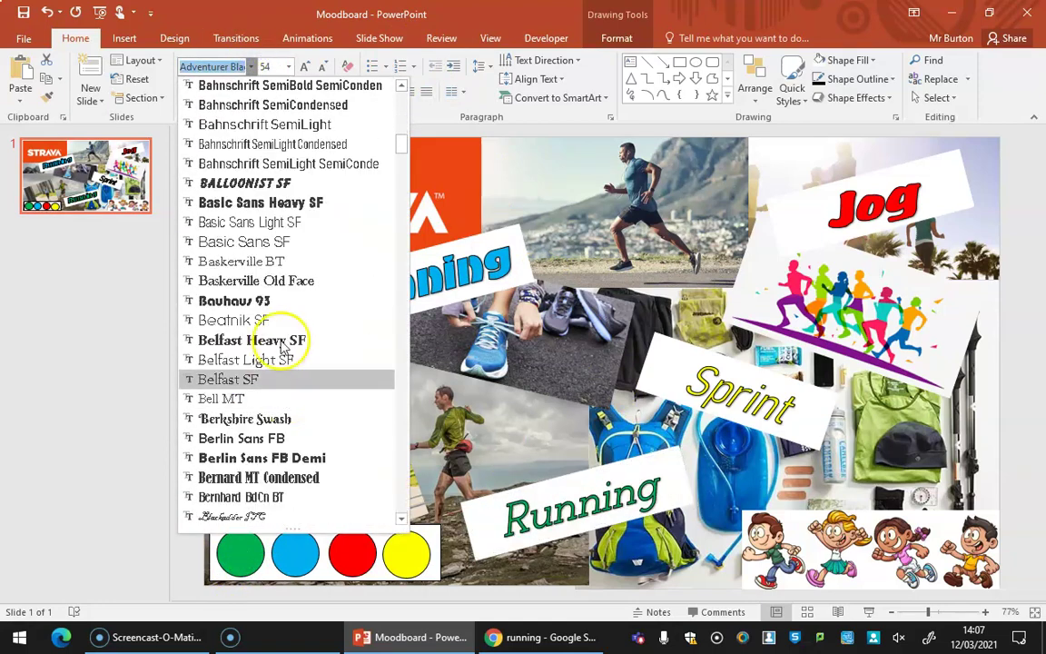
pyautogui.click(265, 301)
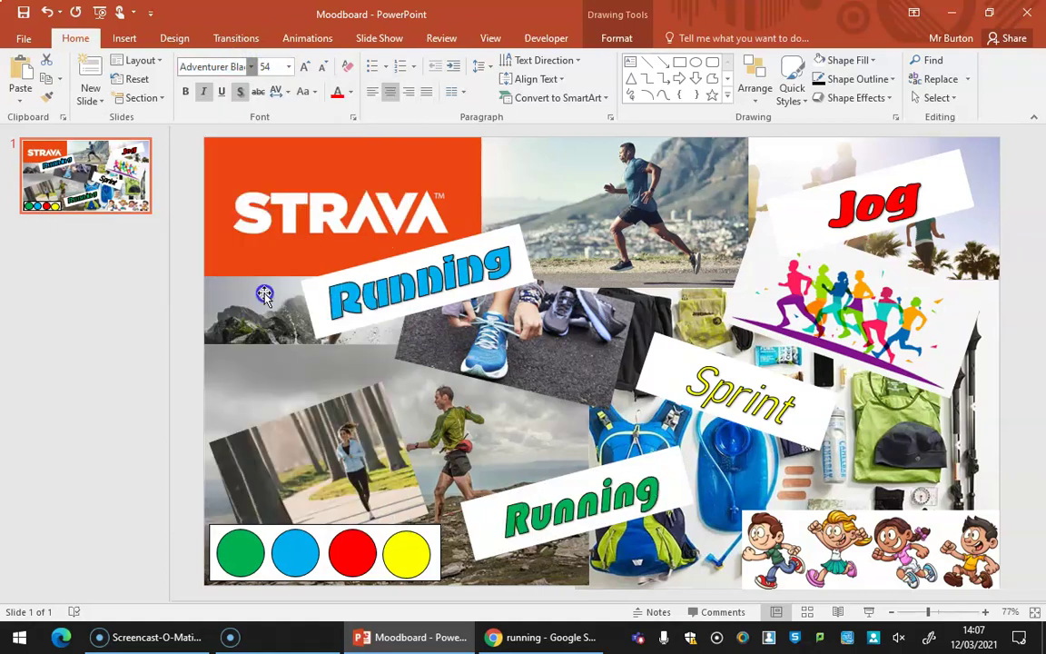
pyautogui.click(190, 366)
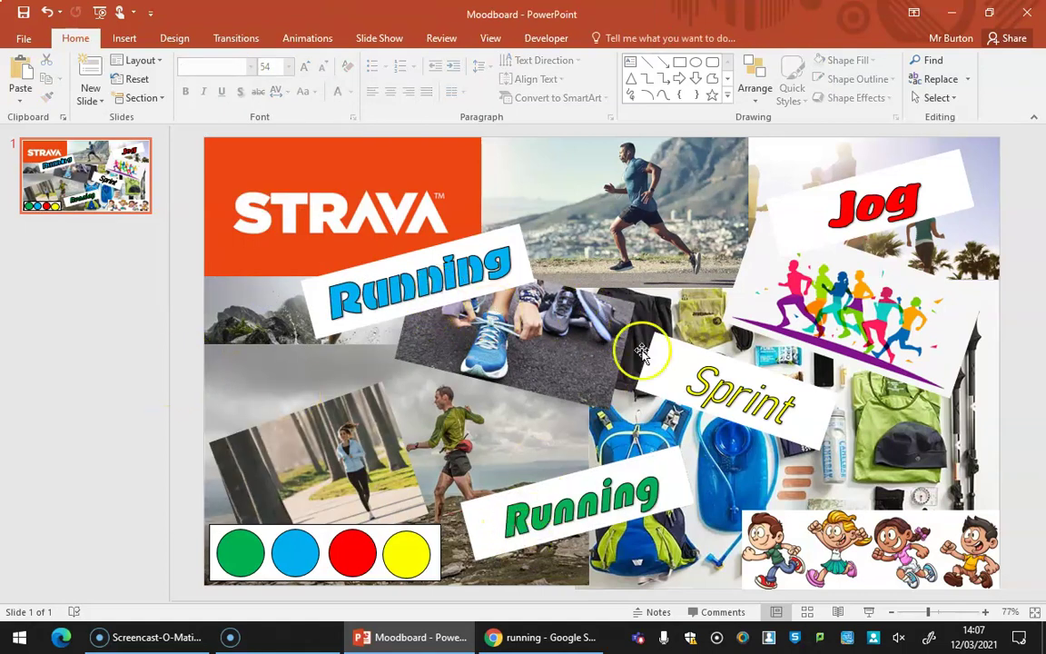
# - Replace the lower label's word with 'Fell run'
pyautogui.click(486, 508)
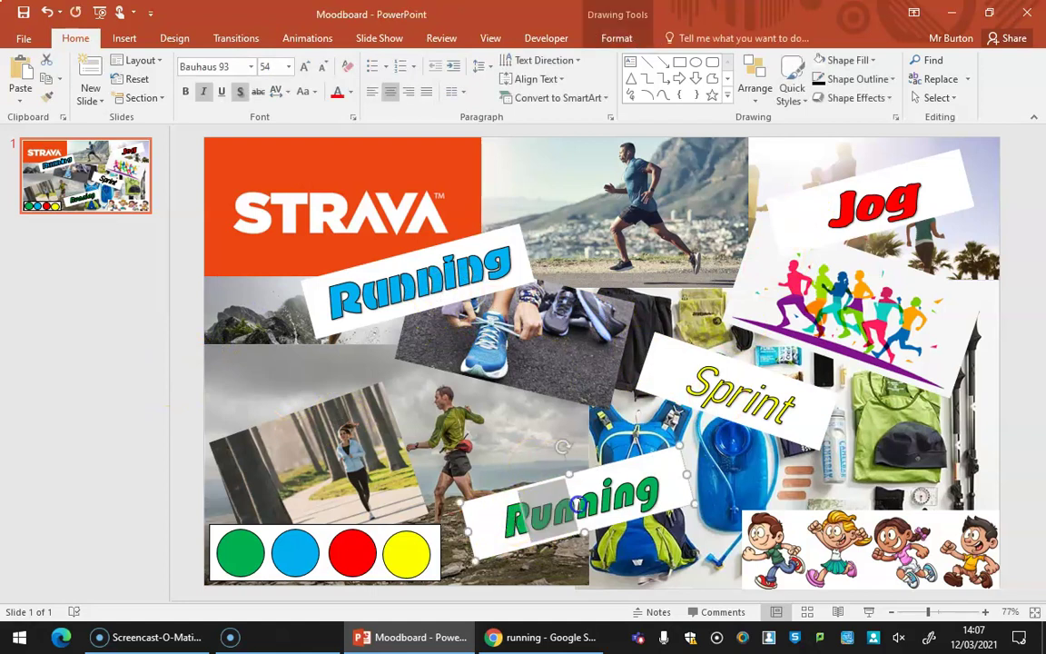
pyautogui.click(652, 493)
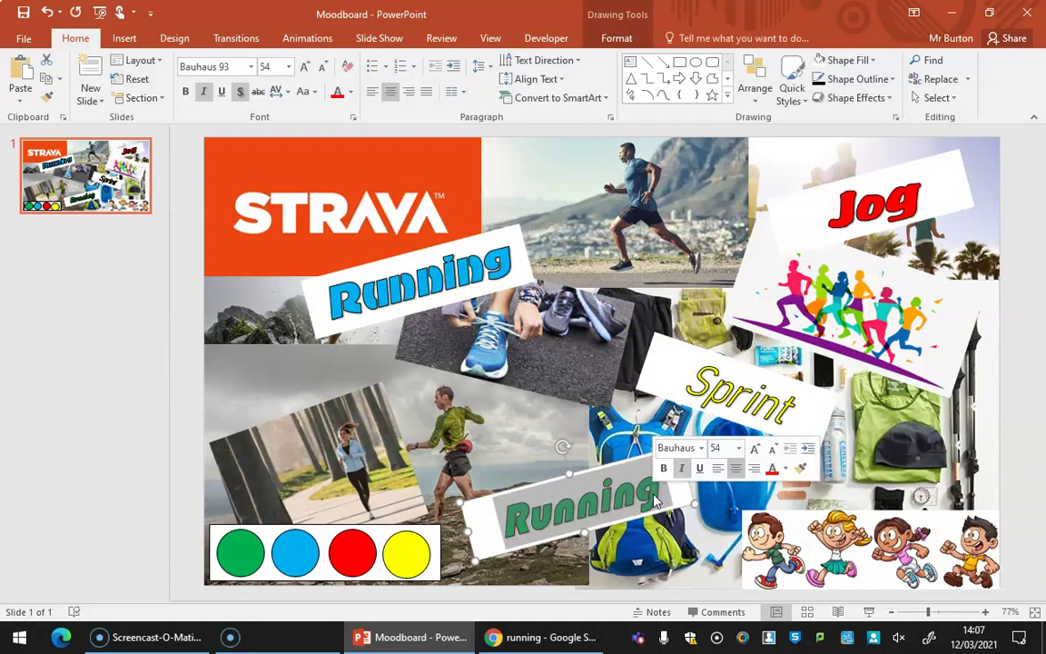
pyautogui.write('Fell run')
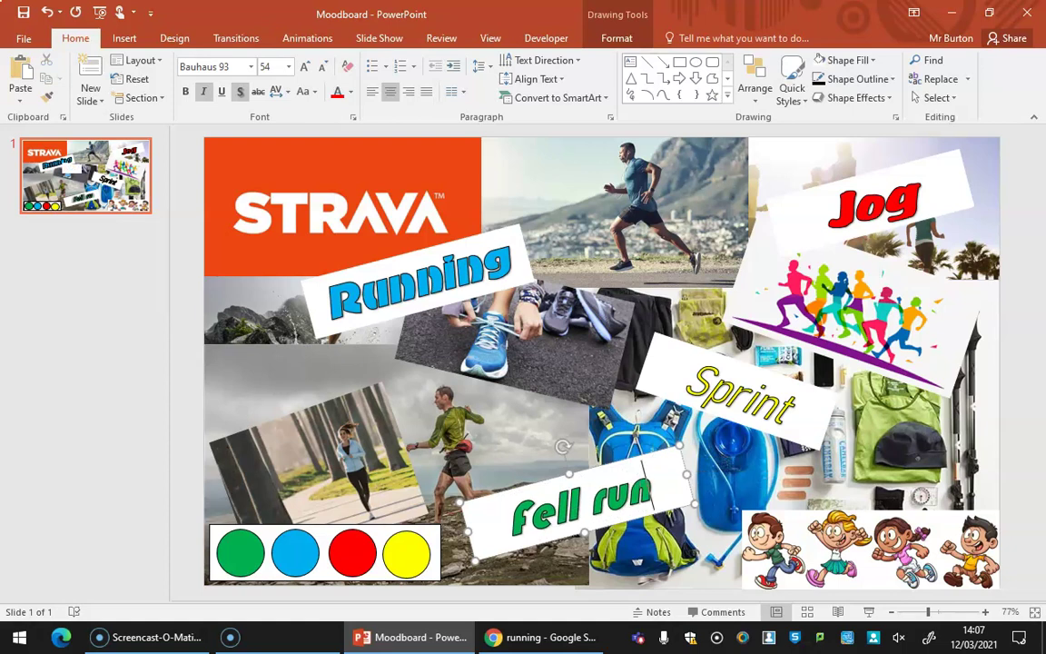
pyautogui.click(189, 387)
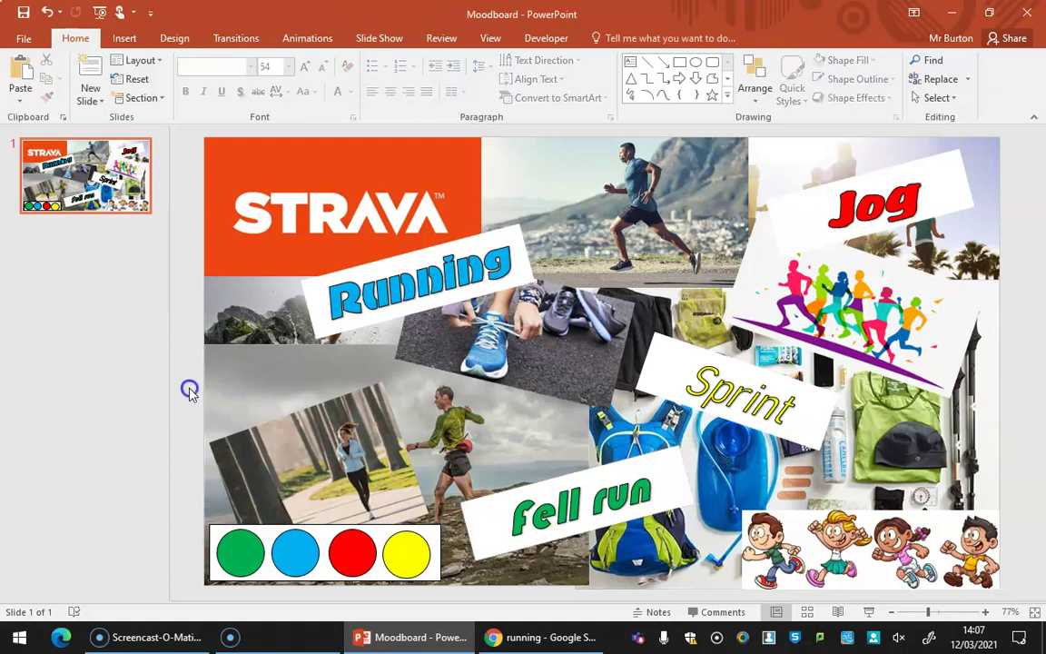